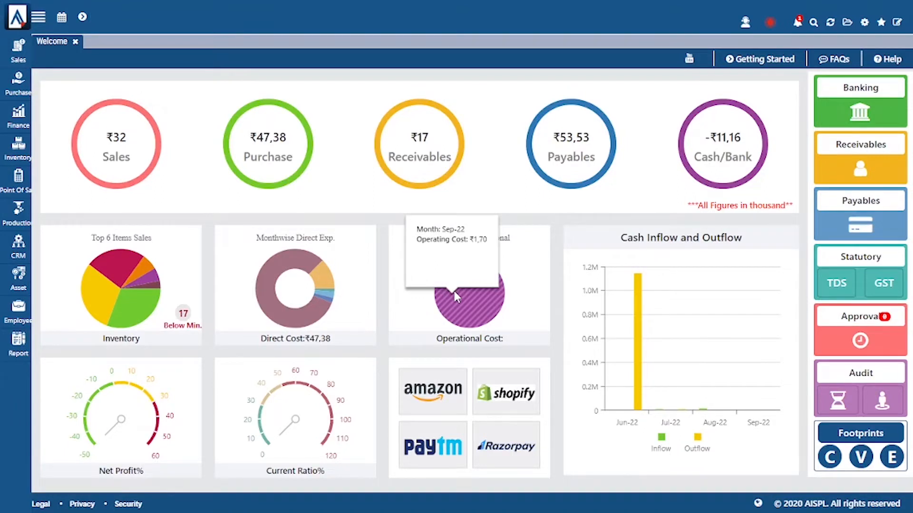
Step: Open the empty Employee Master list from the Employee sidebar menu
left_click(26, 316)
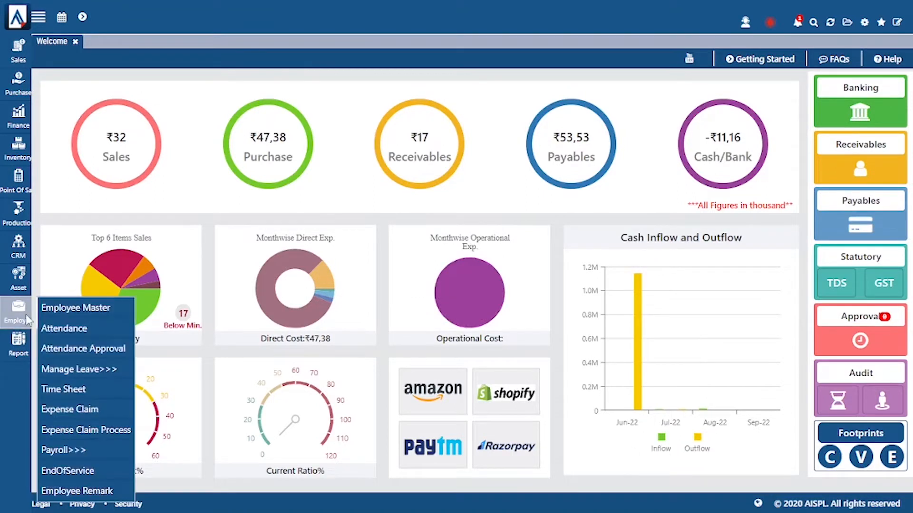
left_click(56, 311)
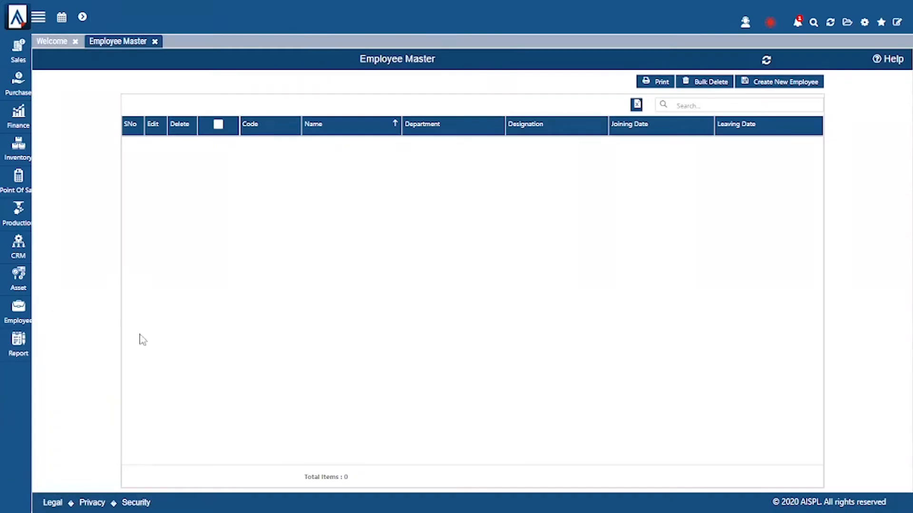
Step: Start a new employee record and enter the employee's name
left_click(787, 87)
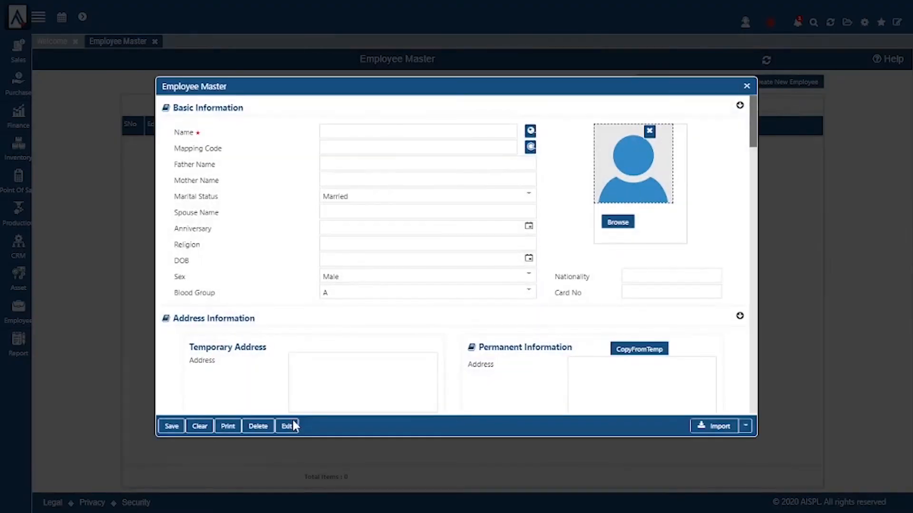
left_click(455, 133)
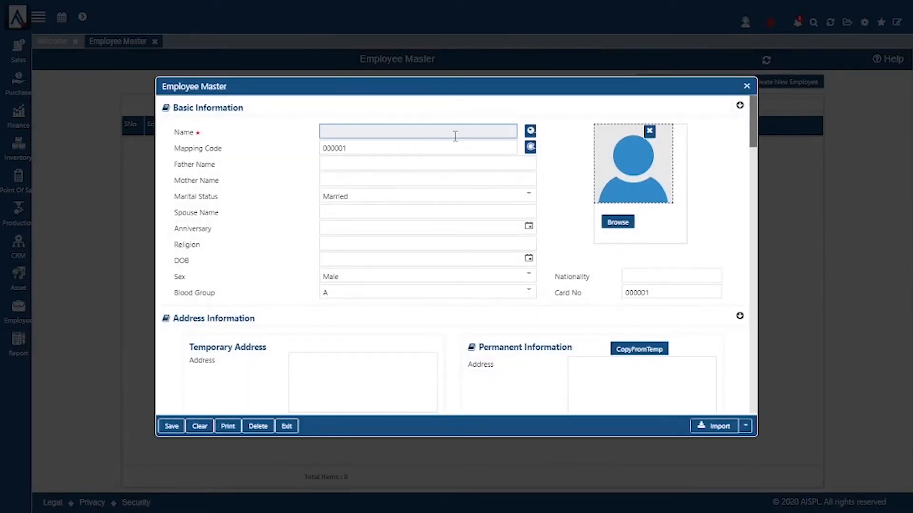
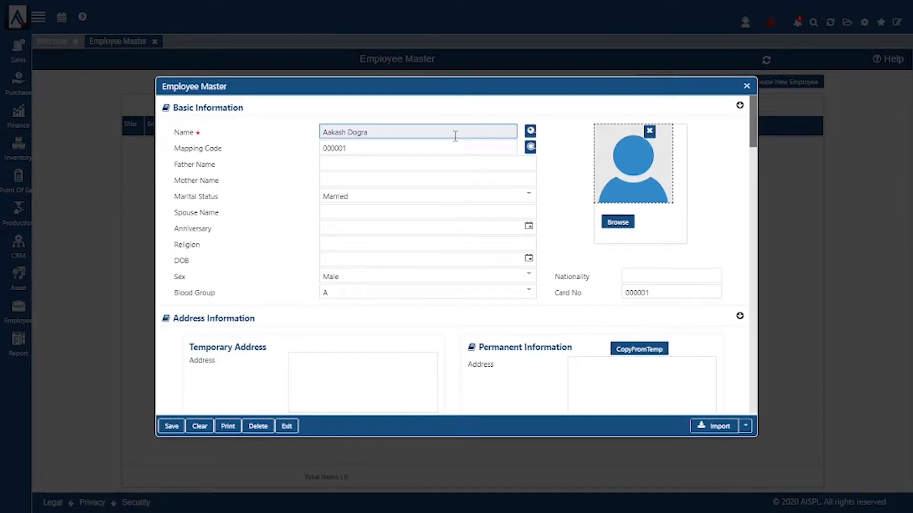
left_click(421, 163)
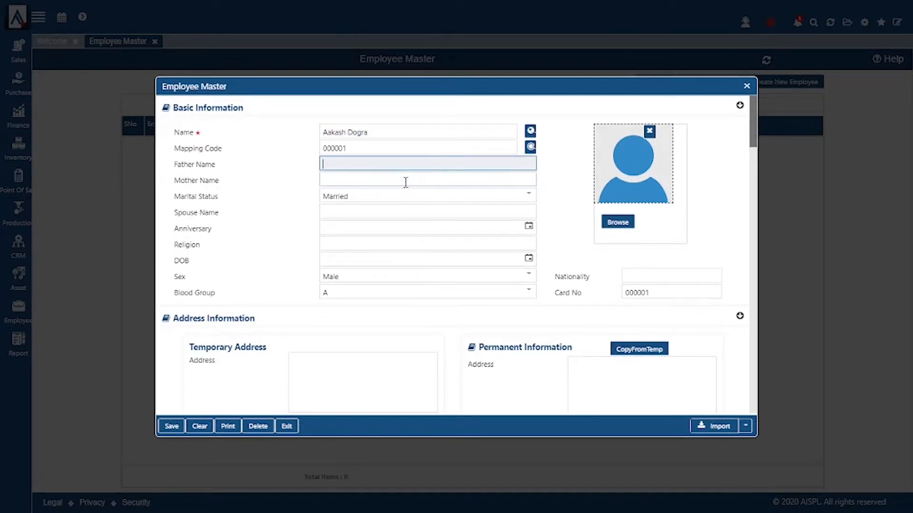
Step: Keep marital status as Married and enter Indian as the religion
left_click(405, 181)
left_click(401, 199)
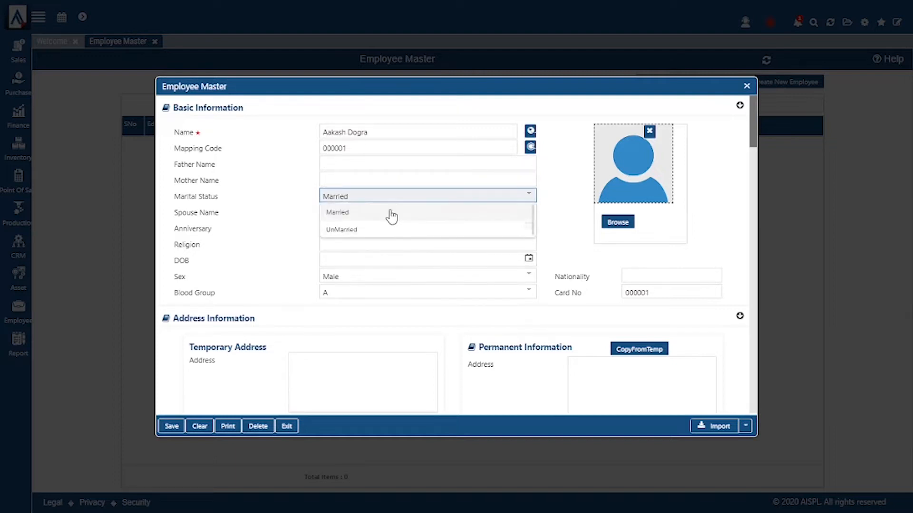
left_click(389, 212)
left_click(391, 211)
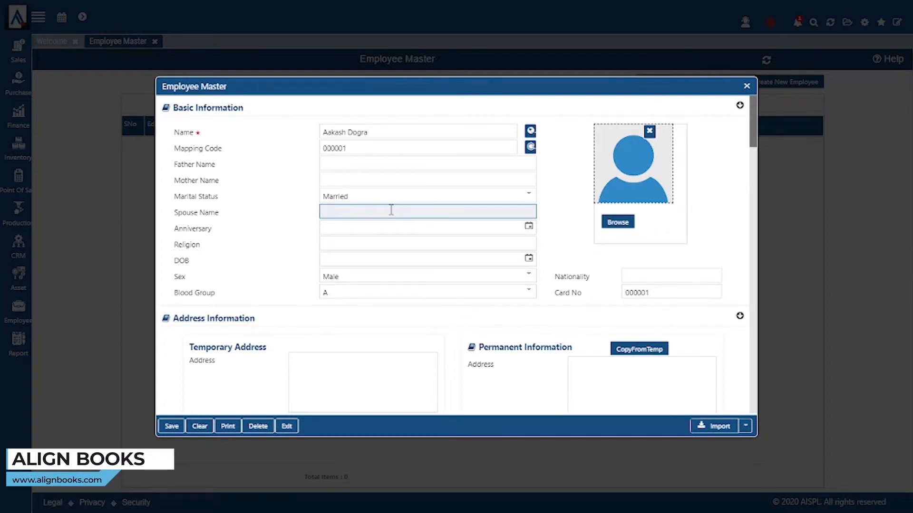
left_click(394, 226)
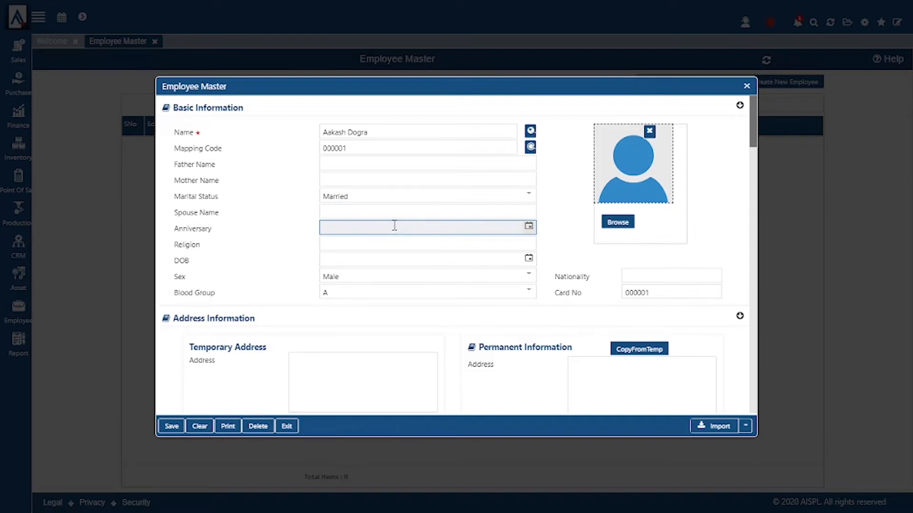
left_click(394, 243)
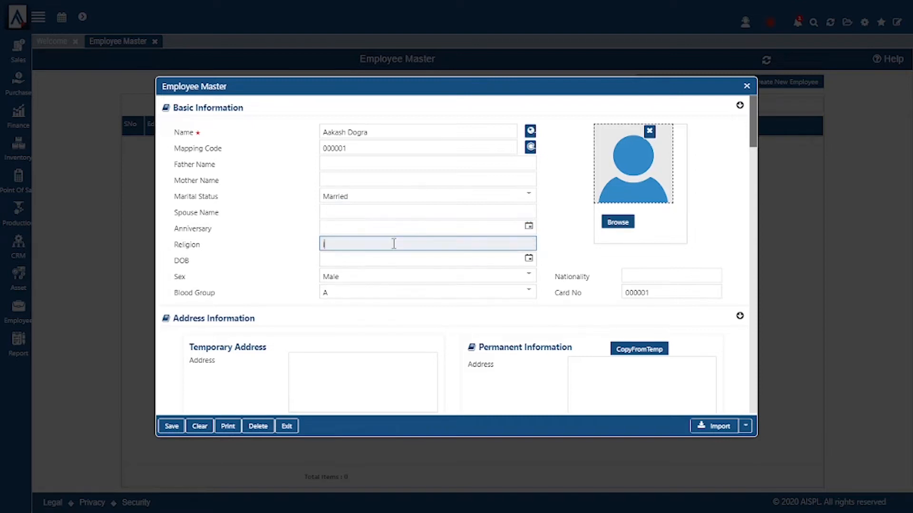
type("Indian")
left_click(414, 264)
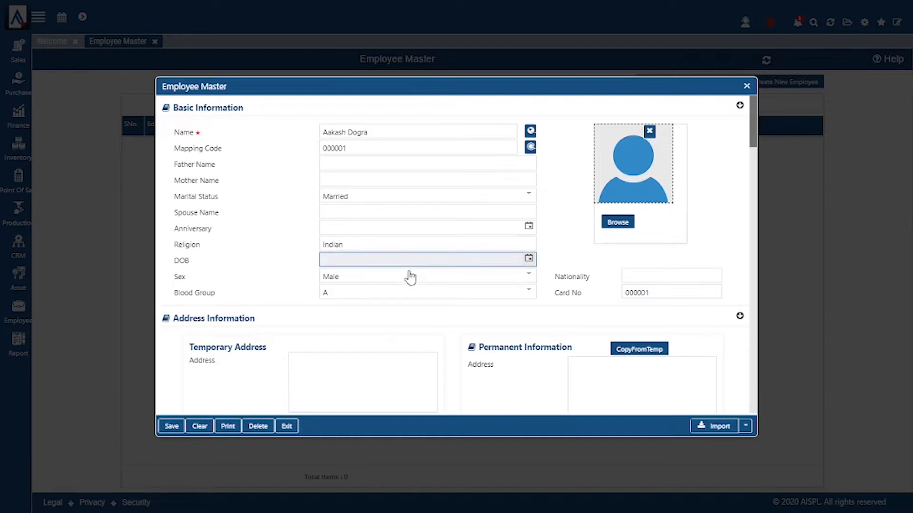
Step: Keep the sex as Male and set the blood group to A+
left_click(402, 281)
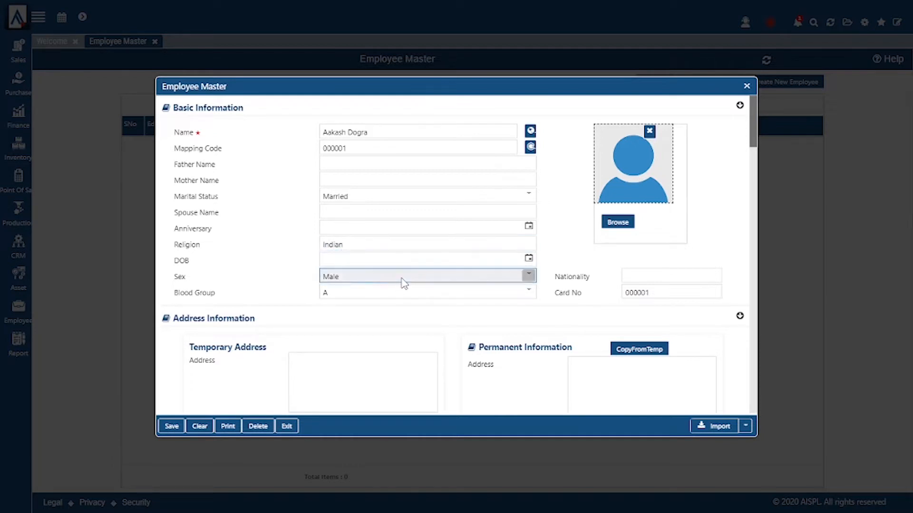
left_click(401, 279)
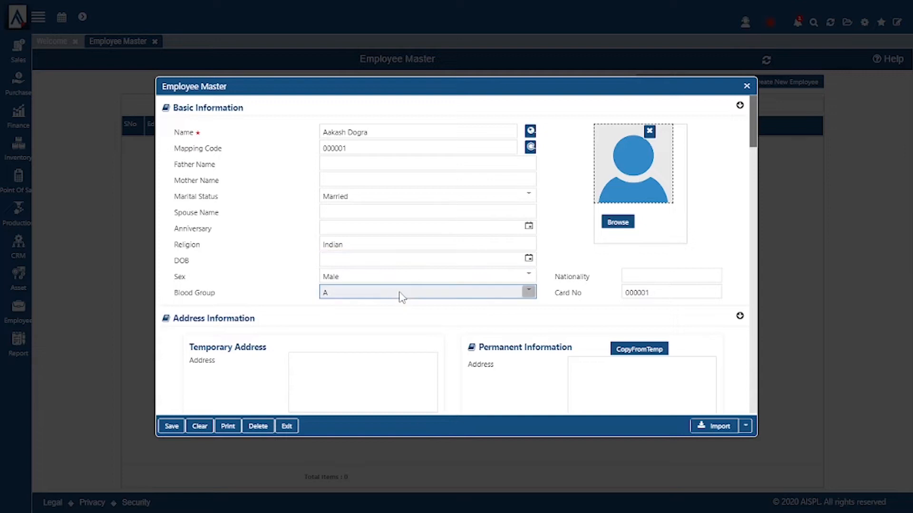
left_click(401, 298)
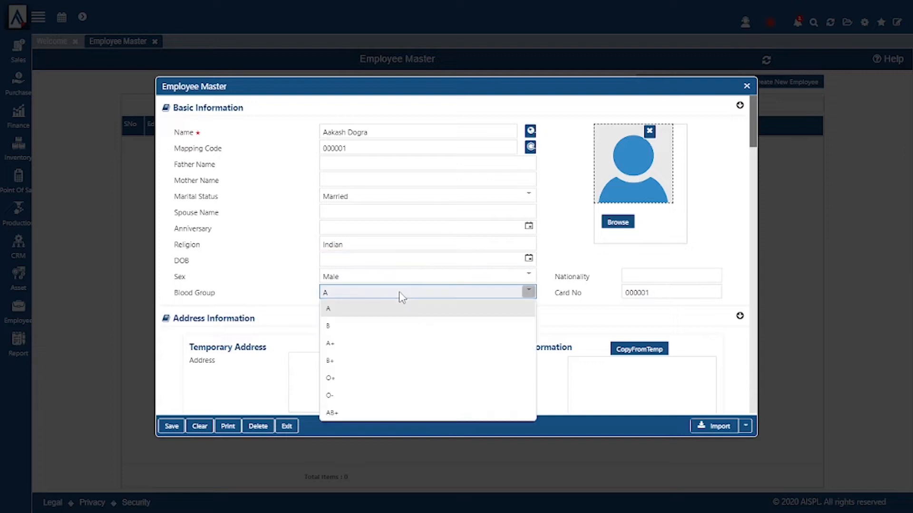
left_click(386, 343)
scroll(463, 314, "down", 2)
Step: Enter Indian as nationality and replace the default card number with the employee's own
left_click(671, 210)
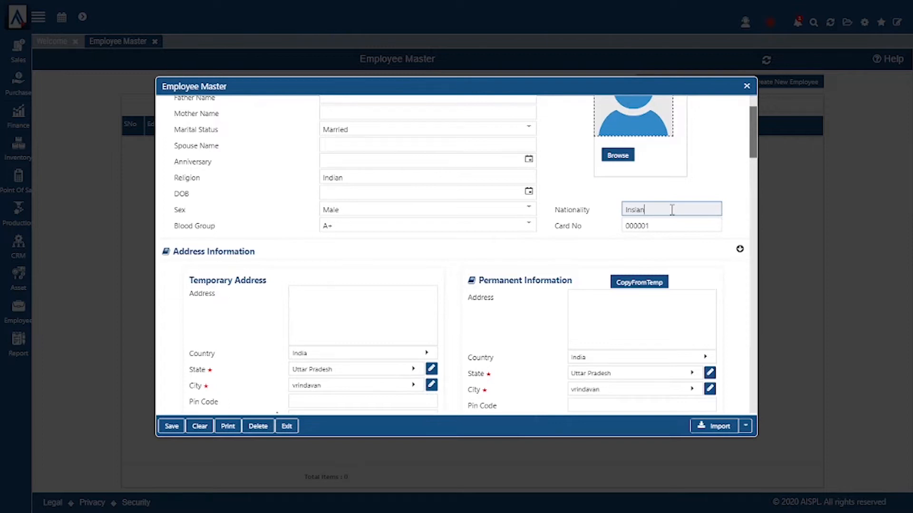
type("Indian")
left_click(675, 225)
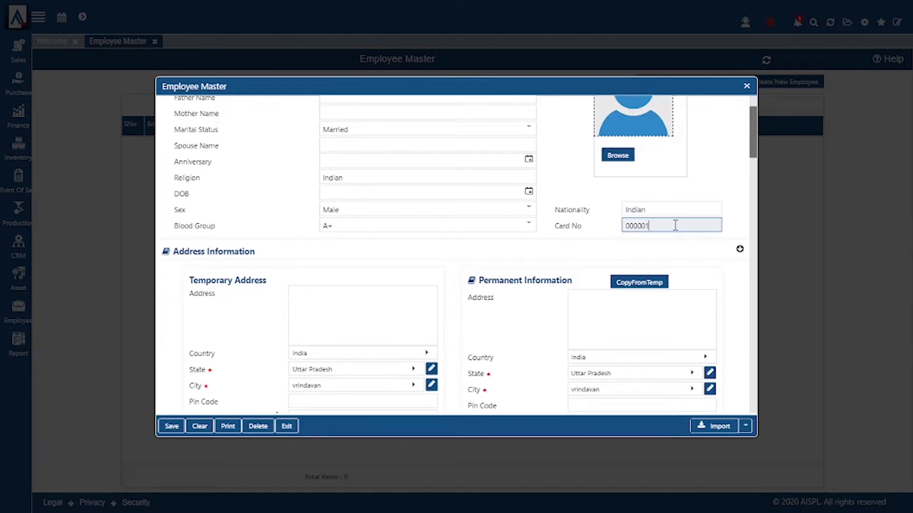
key("BackSpace")
key("BackSpace")
key("BackSpace")
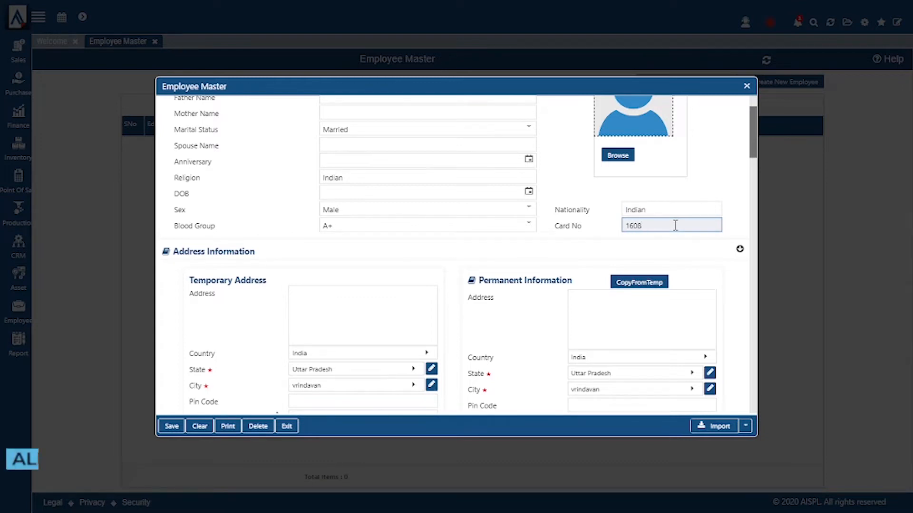
scroll(619, 249, "up", 3)
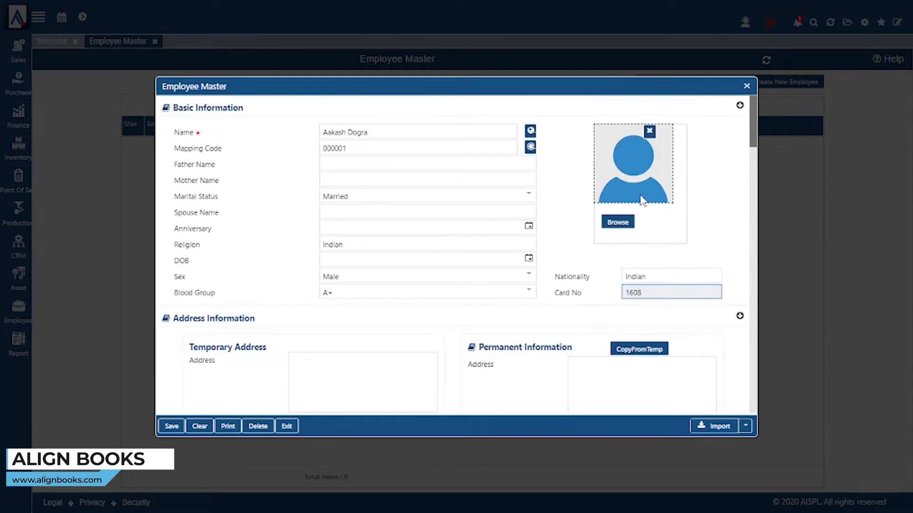
scroll(639, 201, "down", 2)
scroll(636, 219, "up", 2)
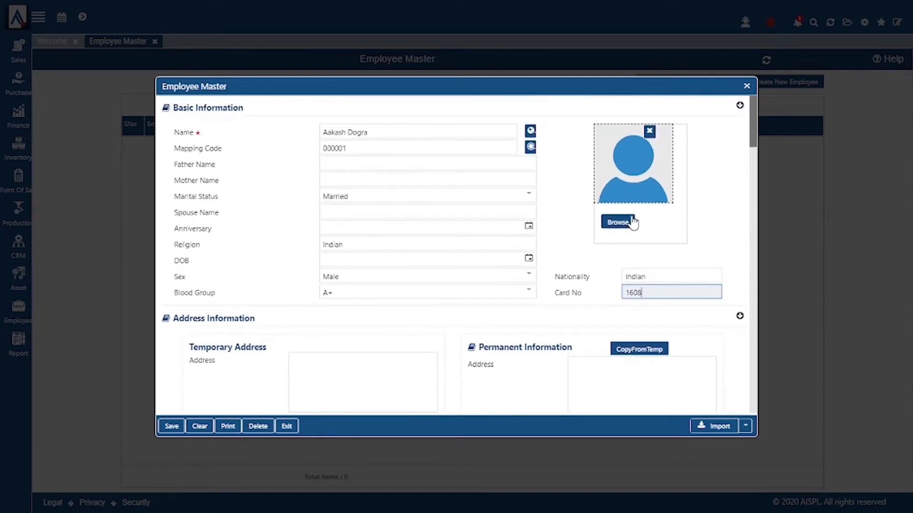
scroll(634, 222, "down", 5)
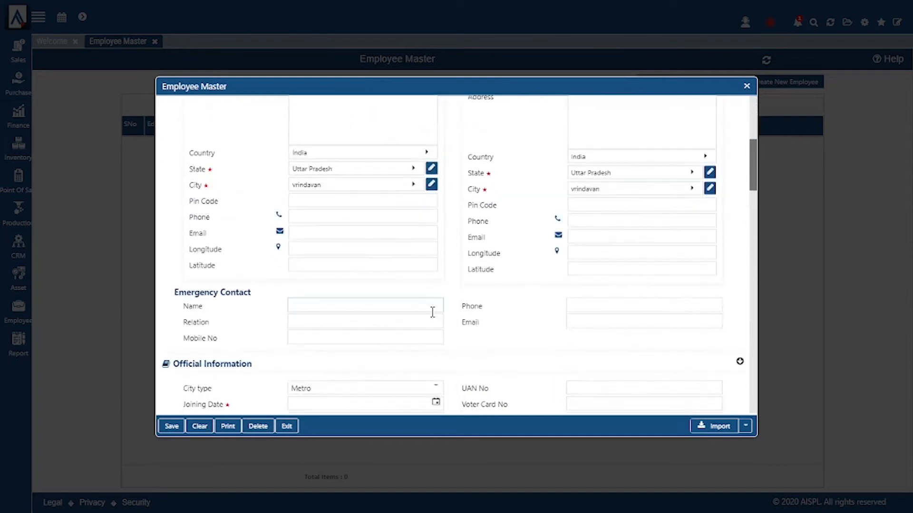
scroll(433, 312, "up", 3)
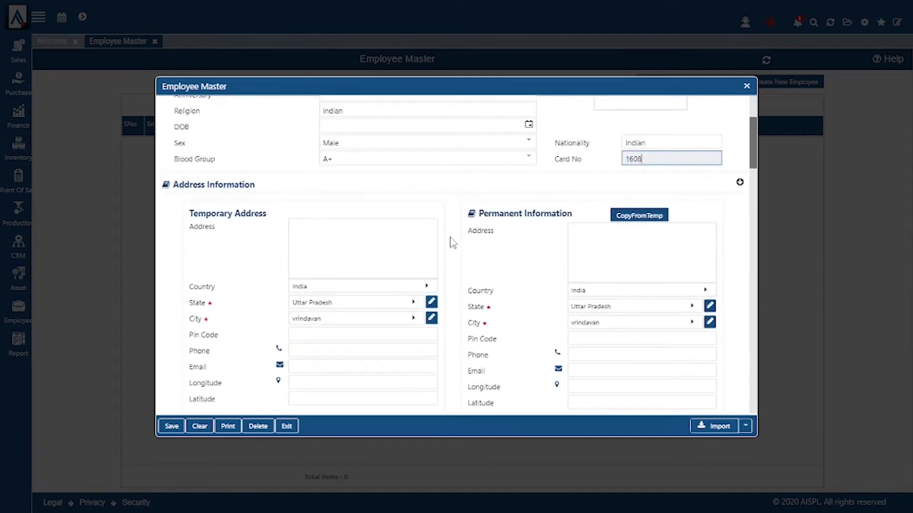
Step: Check the temporary and permanent address fields and the emergency contact name
left_click(386, 248)
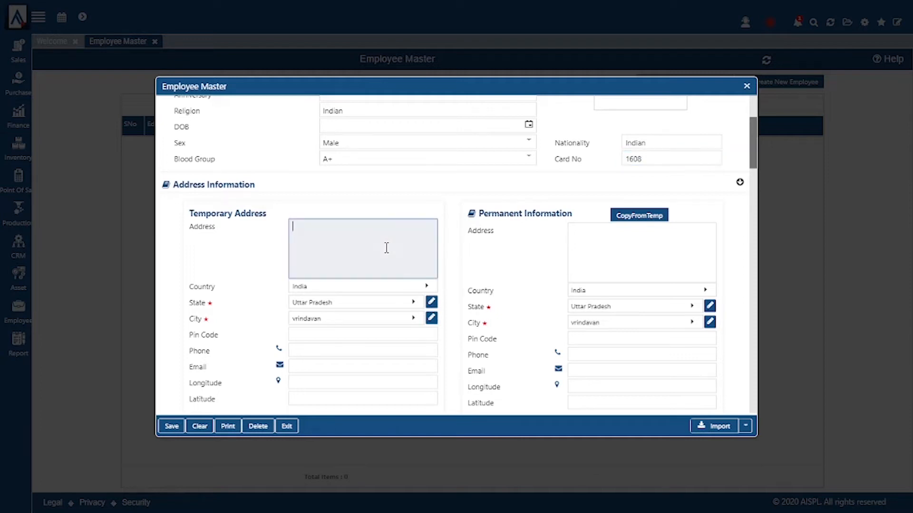
left_click(649, 259)
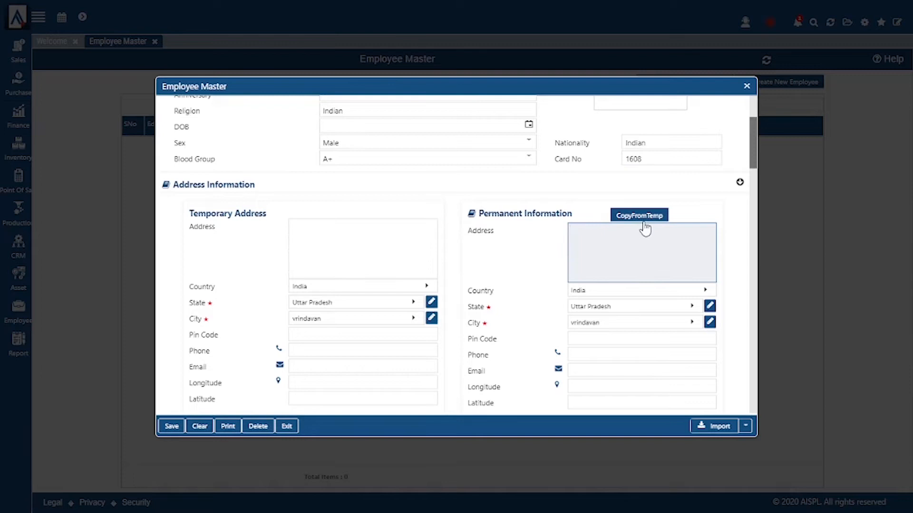
scroll(385, 245, "down", 3)
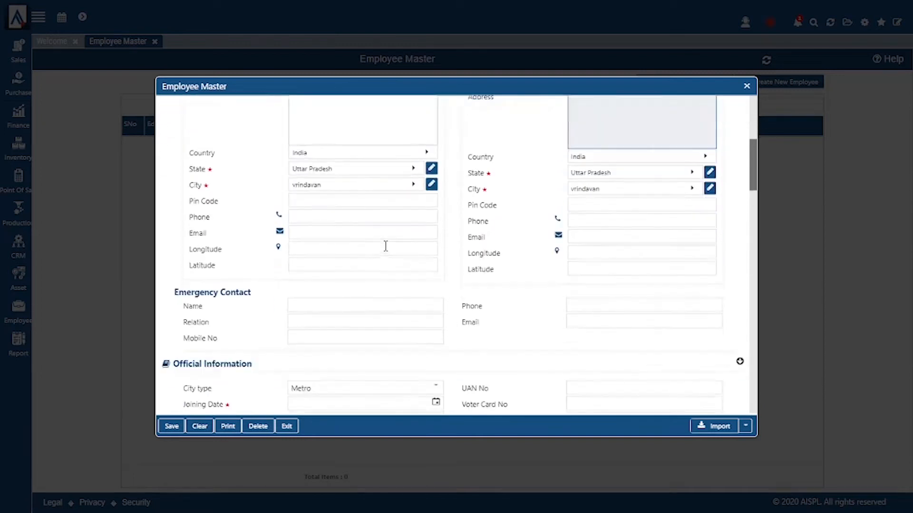
scroll(385, 246, "down", 2)
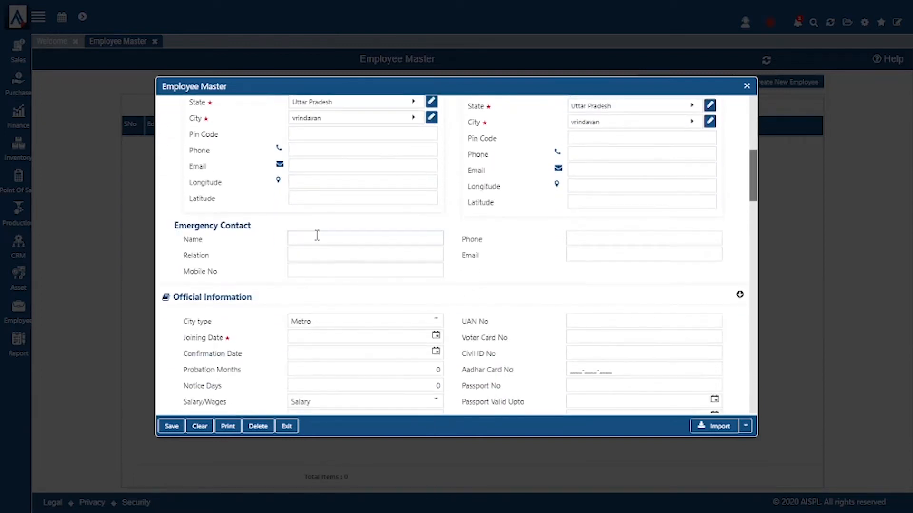
left_click(326, 238)
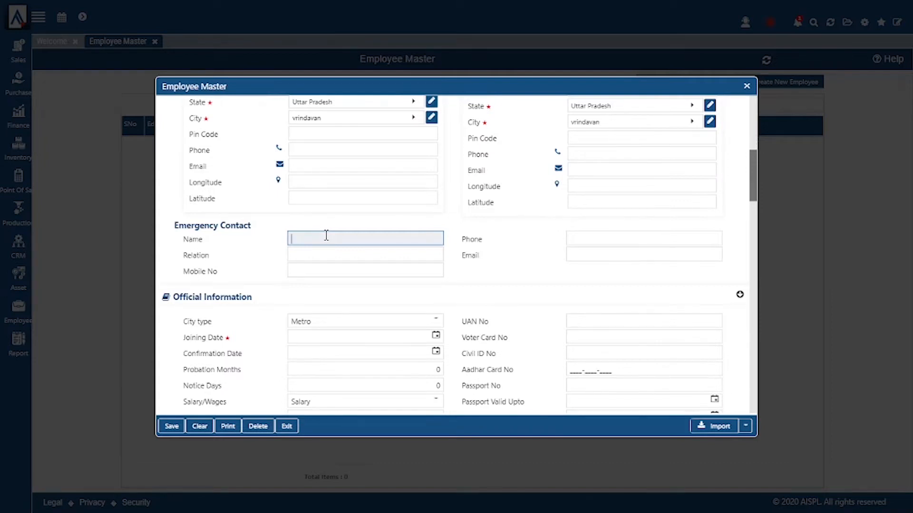
scroll(326, 237, "down", 2)
scroll(327, 237, "down", 4)
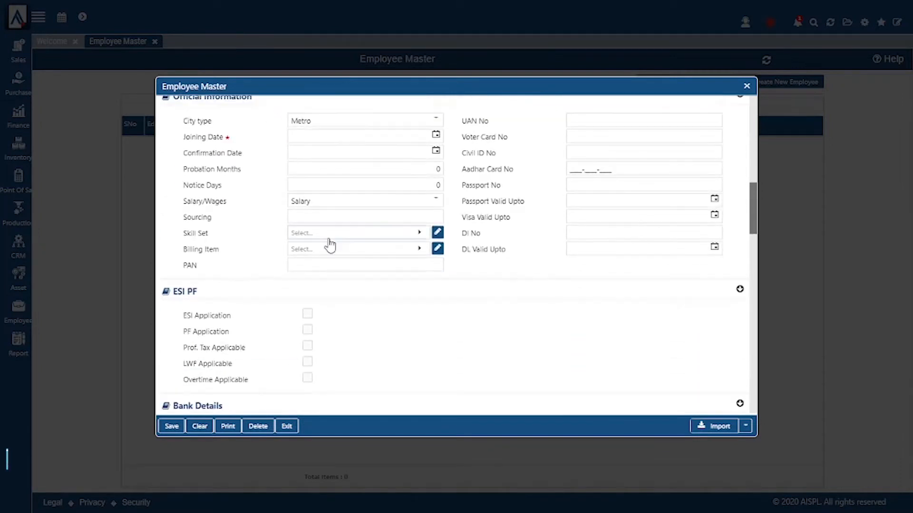
Step: Keep city type Metro, set joining date 19/09/2022 and confirmation date 21/09/2022
scroll(330, 244, "up", 2)
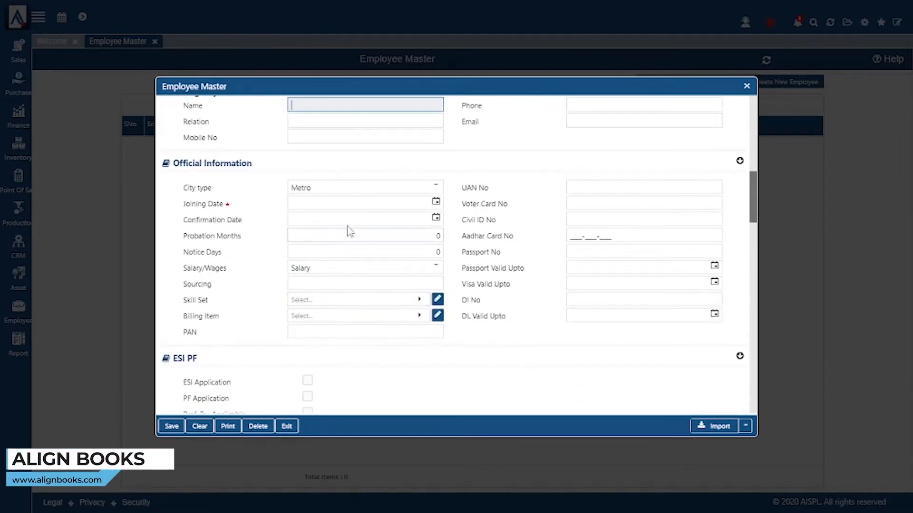
left_click(381, 190)
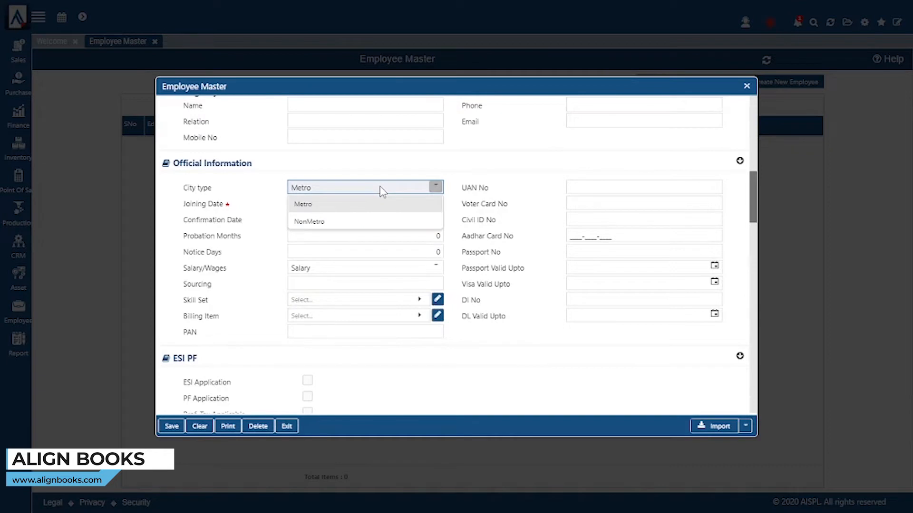
left_click(380, 189)
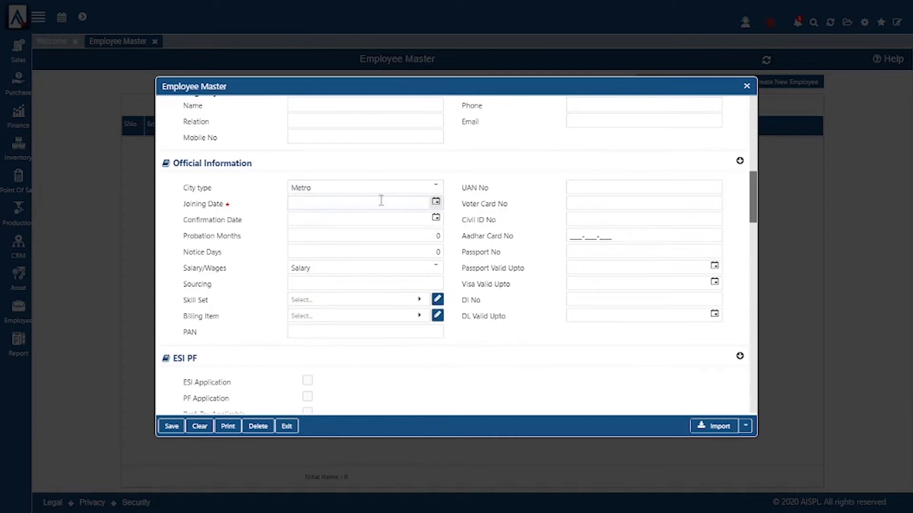
left_click(436, 204)
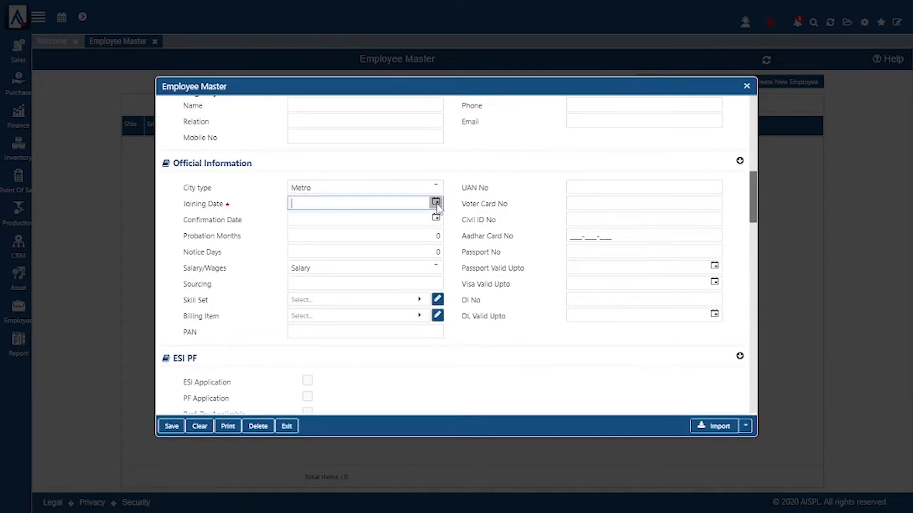
left_click(343, 342)
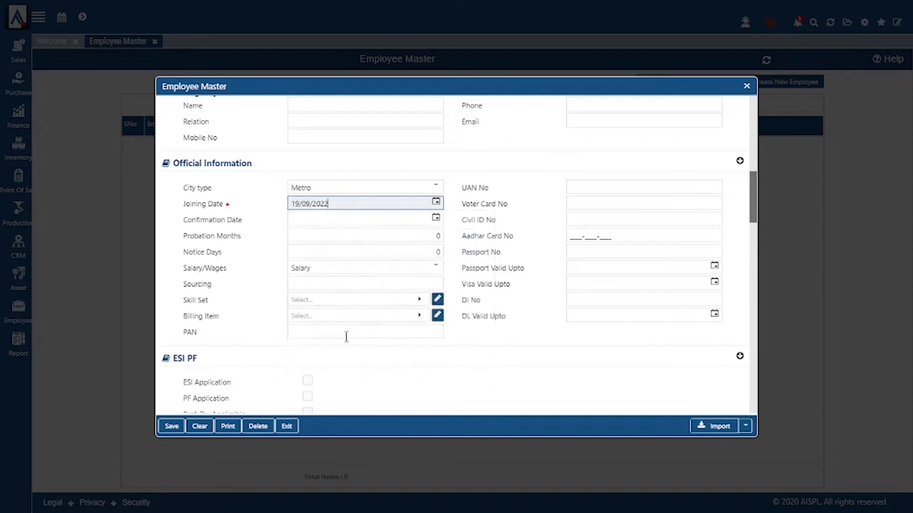
left_click(436, 220)
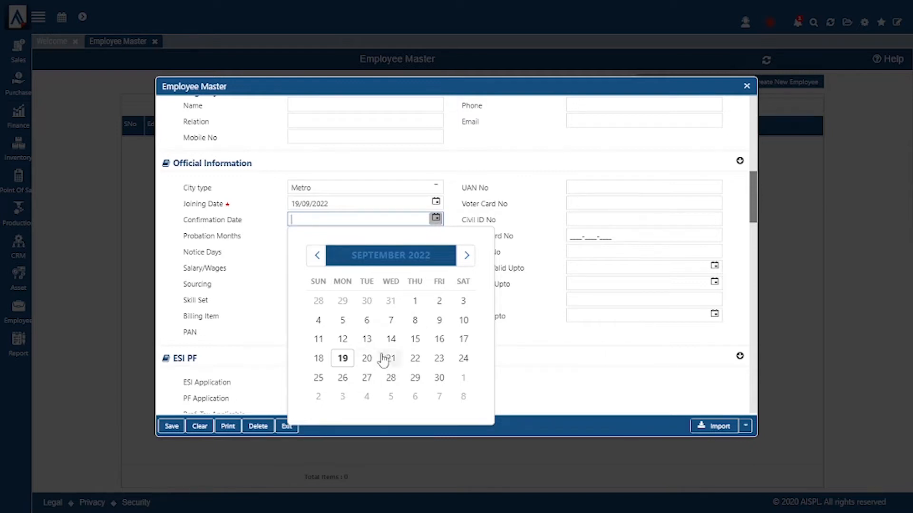
left_click(386, 359)
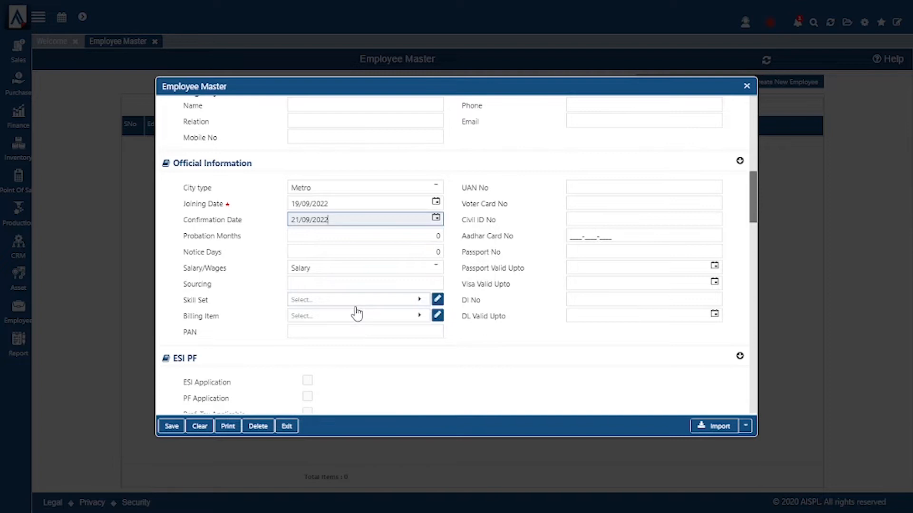
Step: Set 6 probation months and 60 notice days, keep Salary, and enter sourcing 'Refrence'
left_click(417, 237)
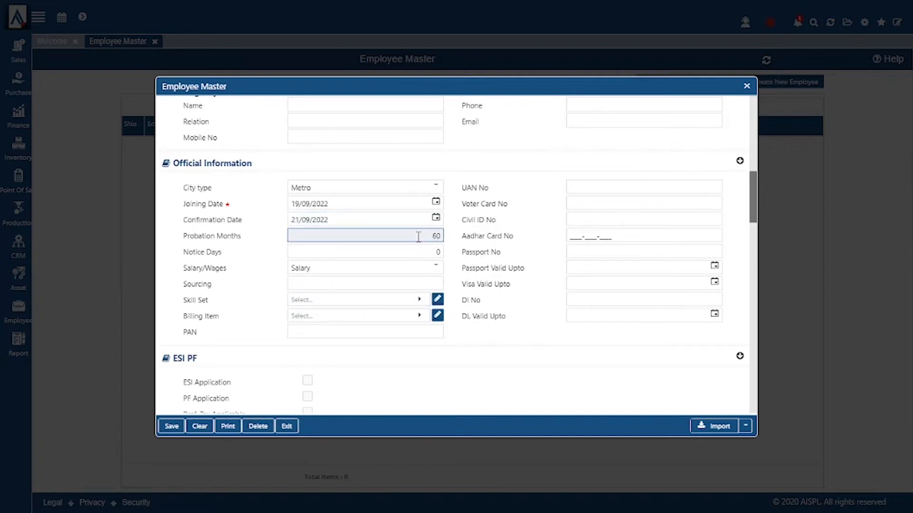
type("6")
key("Delete")
left_click(422, 253)
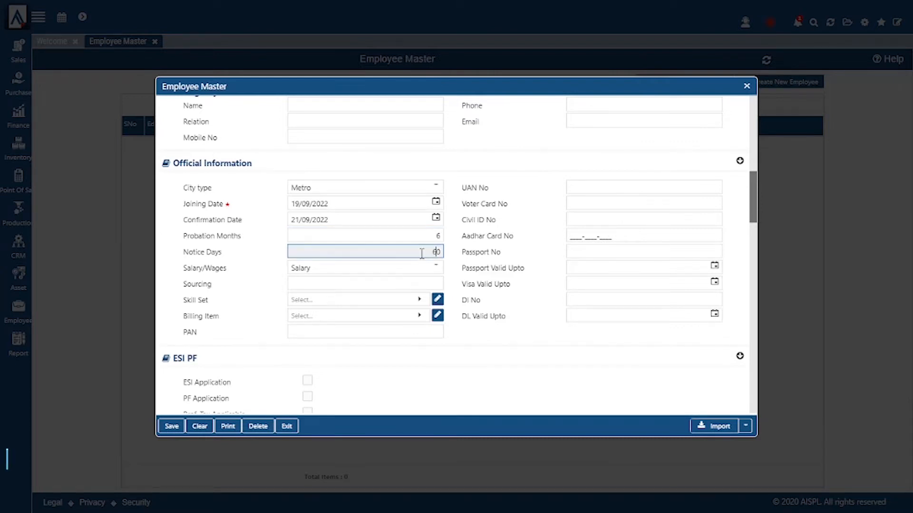
left_click(458, 267)
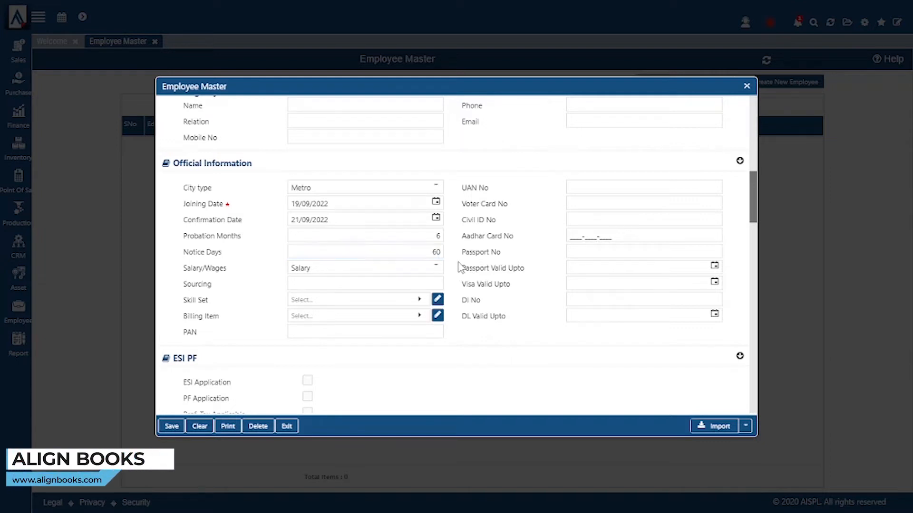
left_click(386, 274)
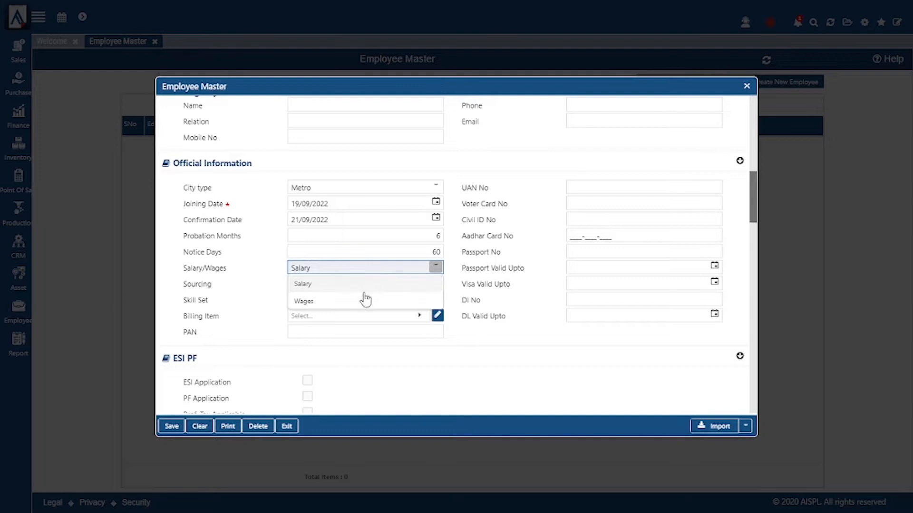
left_click(351, 288)
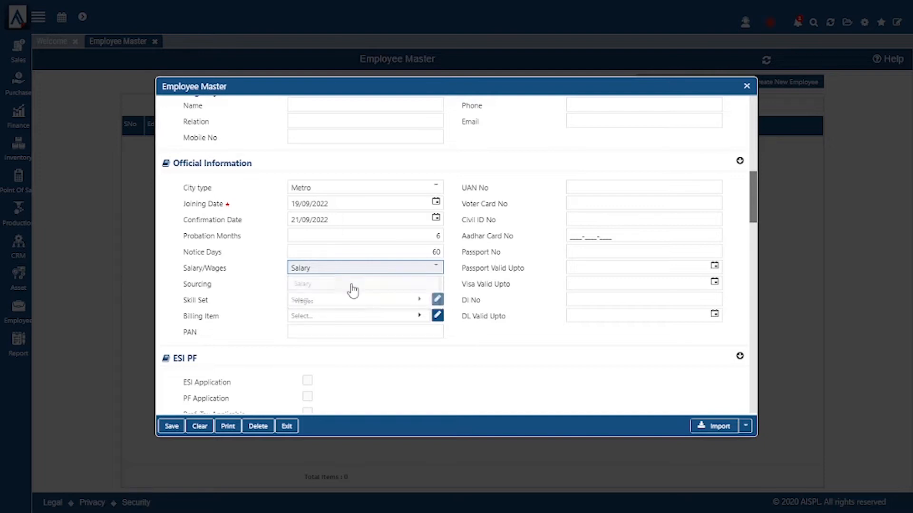
left_click(381, 284)
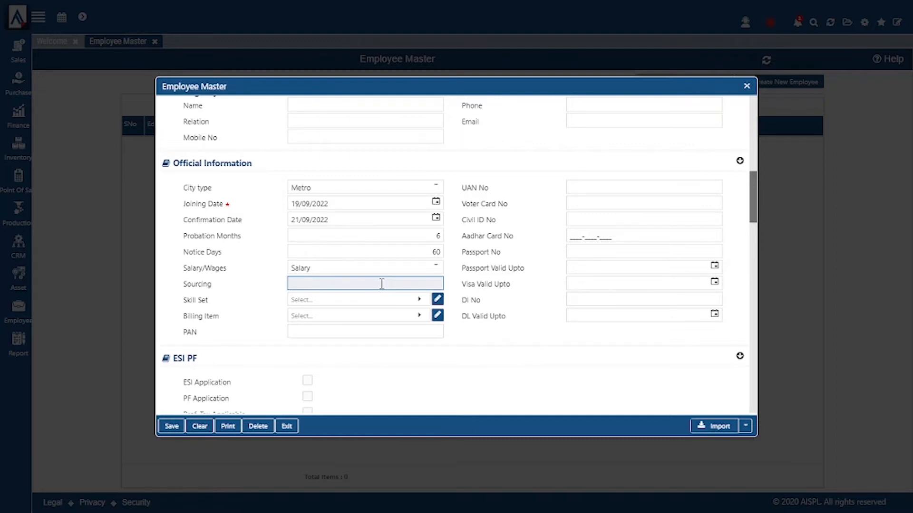
type("Refrence")
left_click(387, 305)
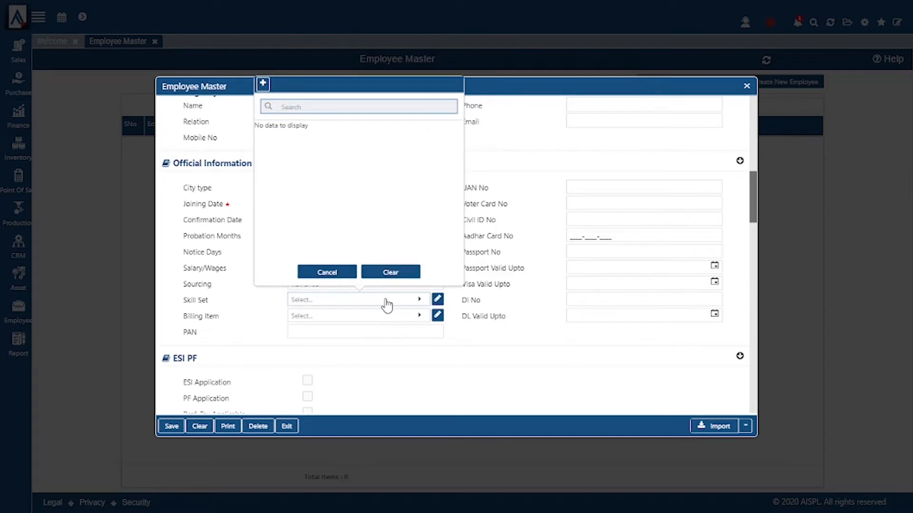
left_click(262, 85)
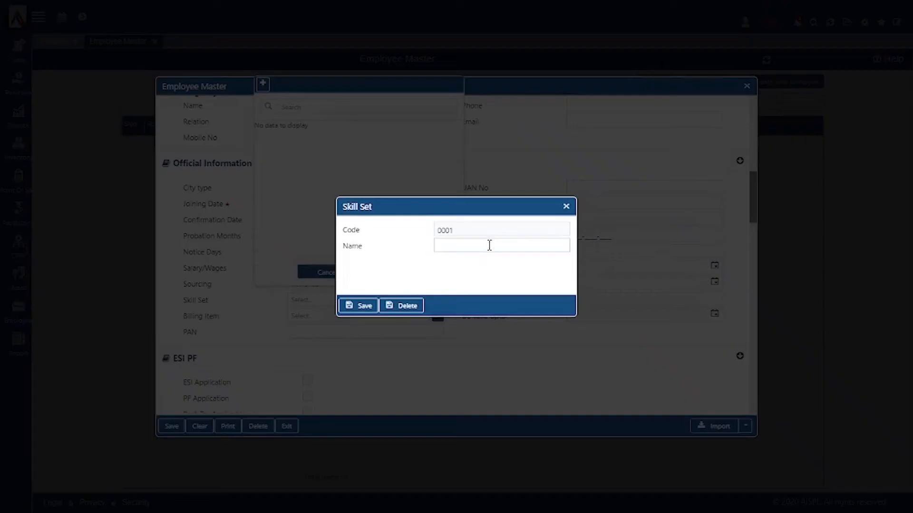
left_click(490, 245)
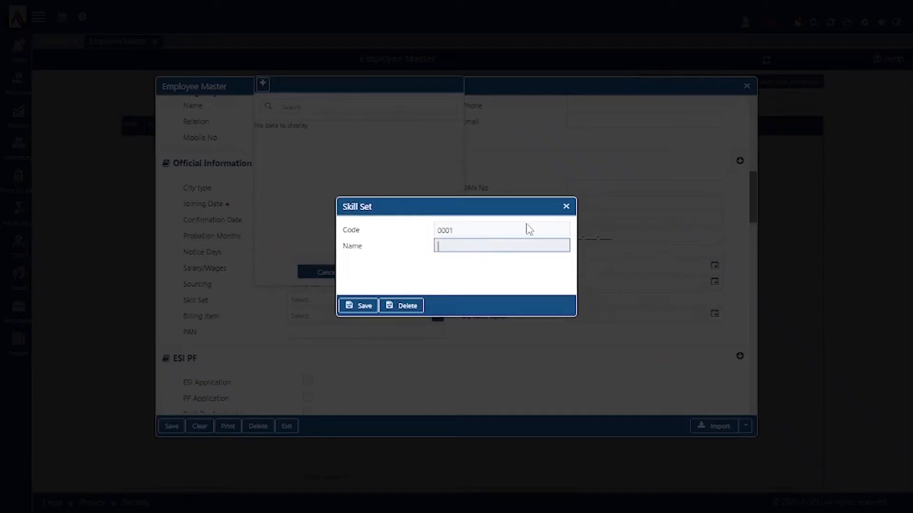
left_click(567, 207)
left_click(380, 273)
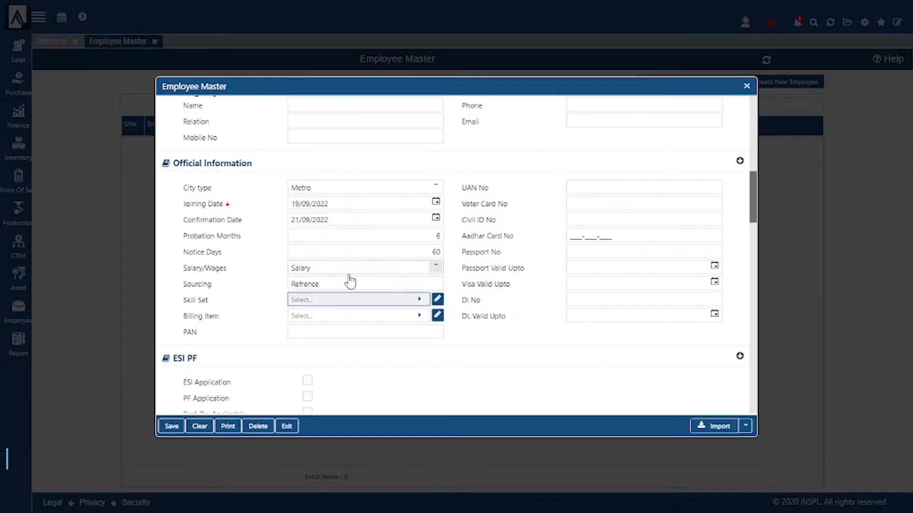
left_click(347, 317)
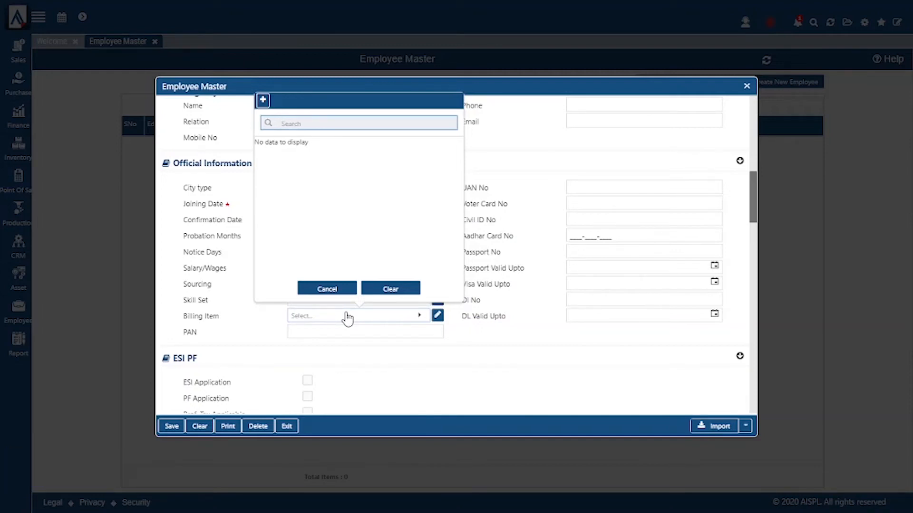
left_click(327, 289)
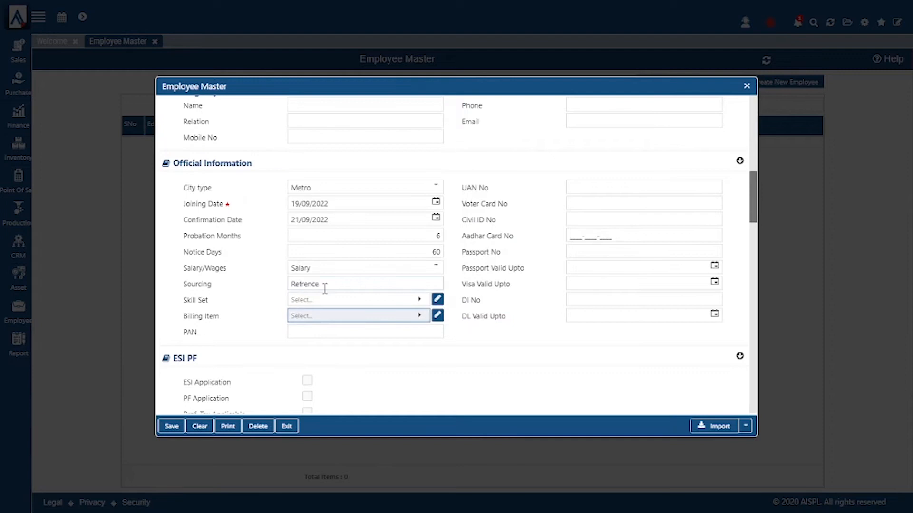
left_click(331, 332)
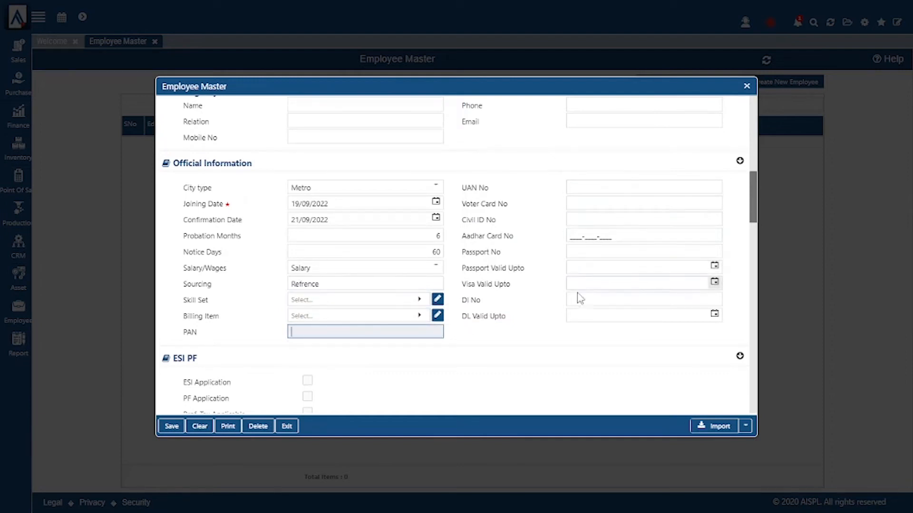
Step: Tick ESI Application and PF Application for the employee
scroll(537, 337, "down", 3)
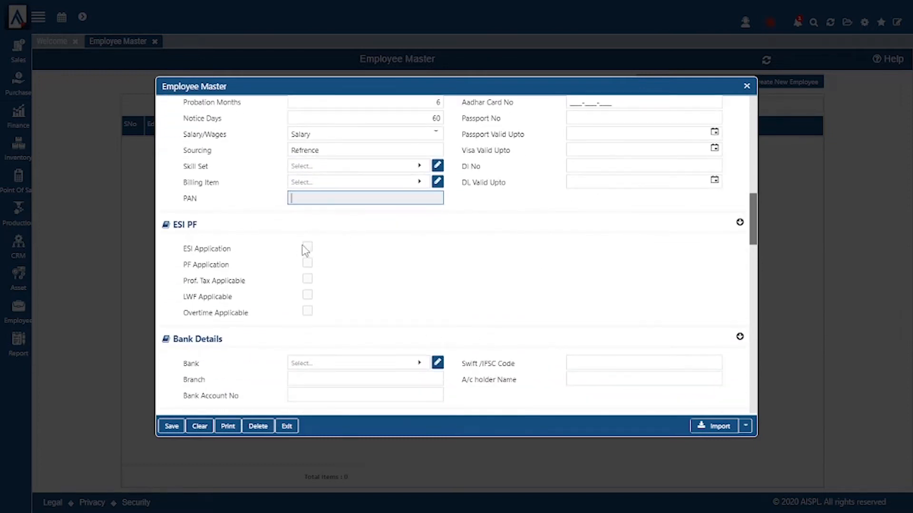
left_click(306, 262)
left_click(307, 263)
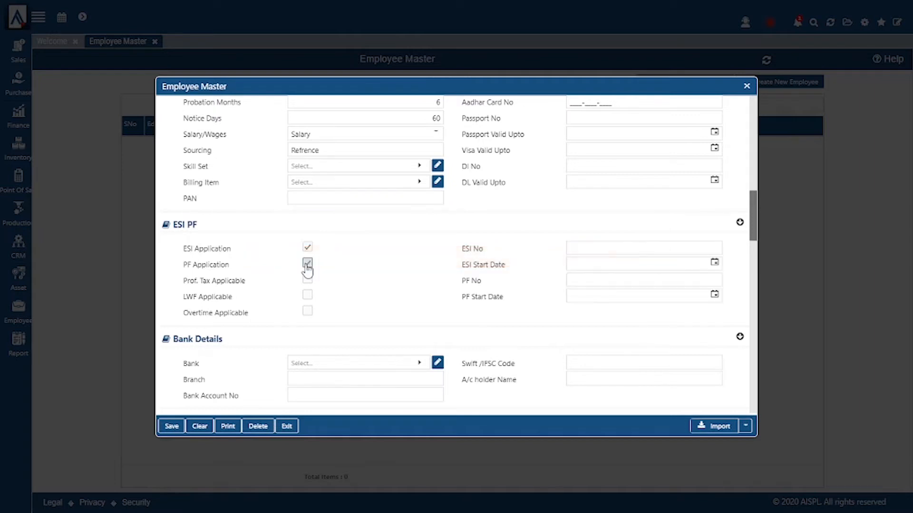
left_click(611, 248)
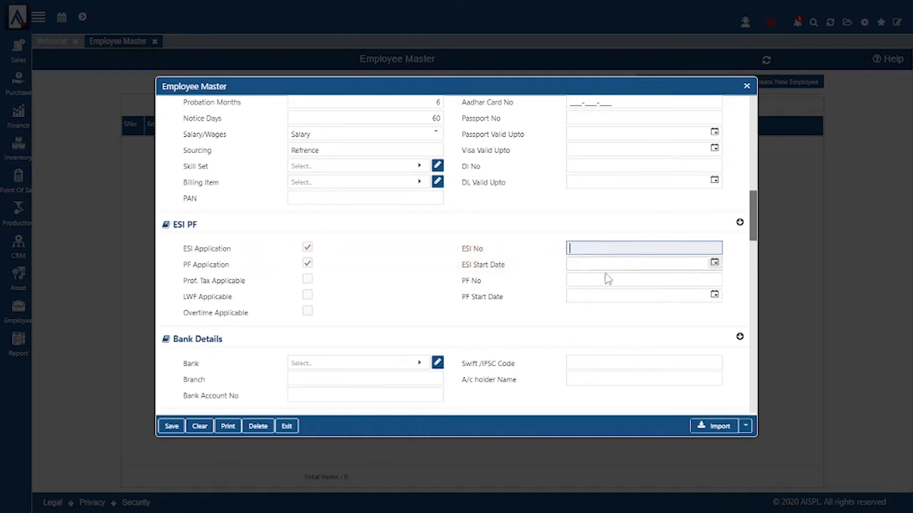
left_click(603, 282)
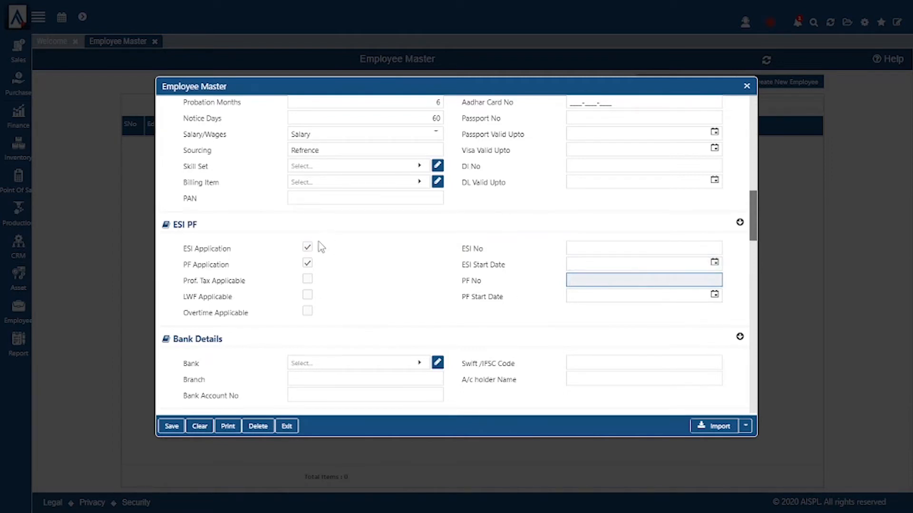
Step: Choose ICICI as the employee's bank and step through the bank detail fields
scroll(275, 299, "down", 3)
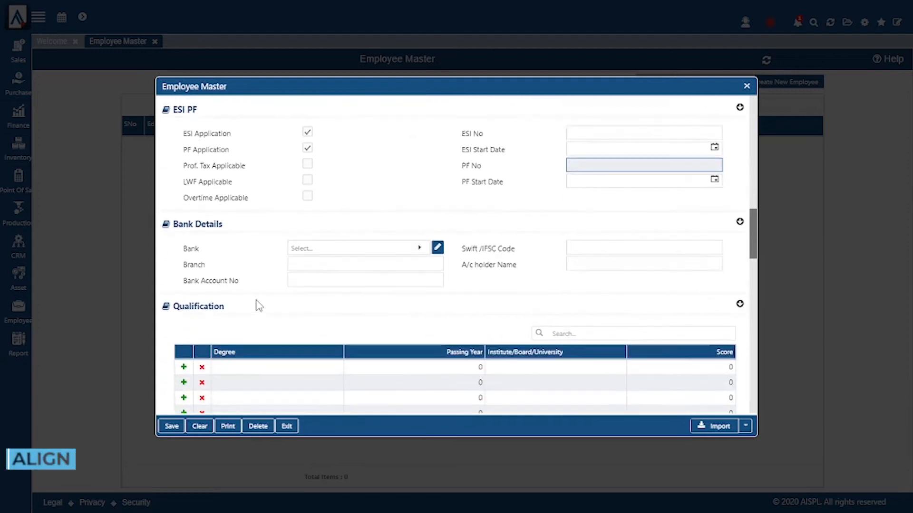
scroll(259, 305, "down", 1)
left_click(394, 230)
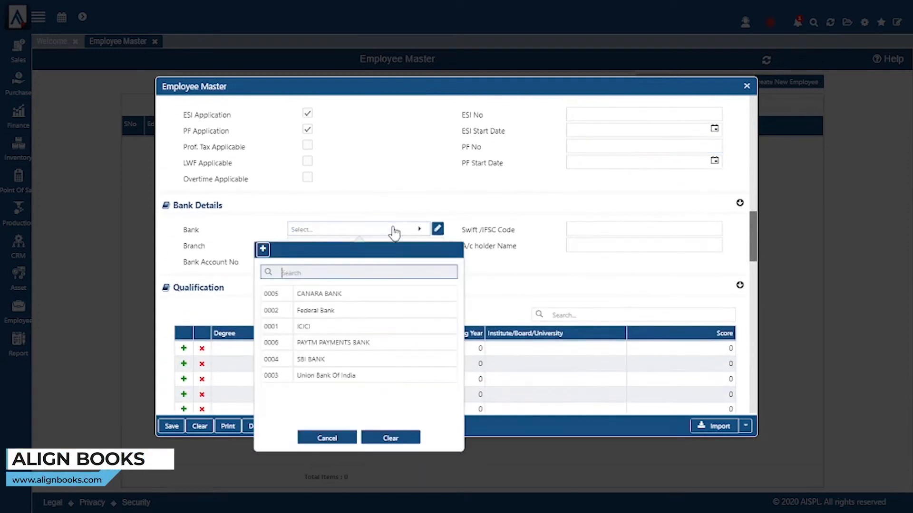
left_click(333, 328)
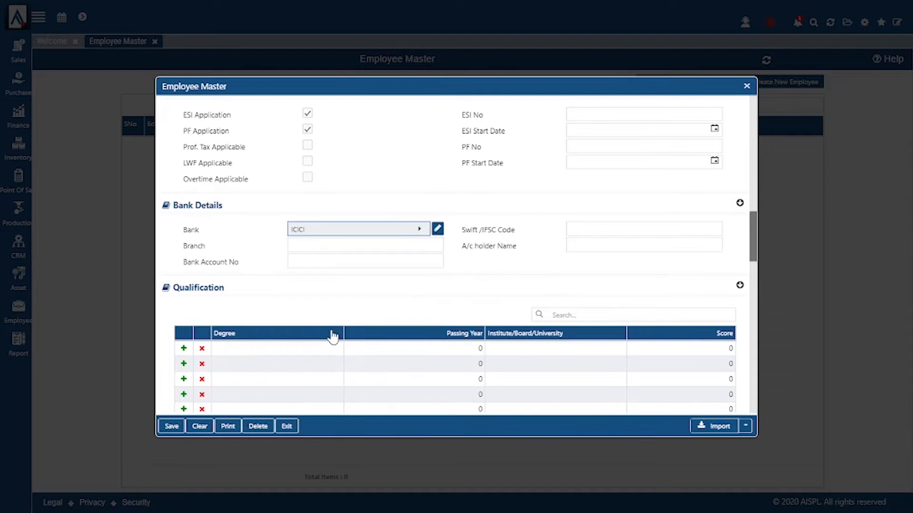
left_click(387, 247)
left_click(387, 263)
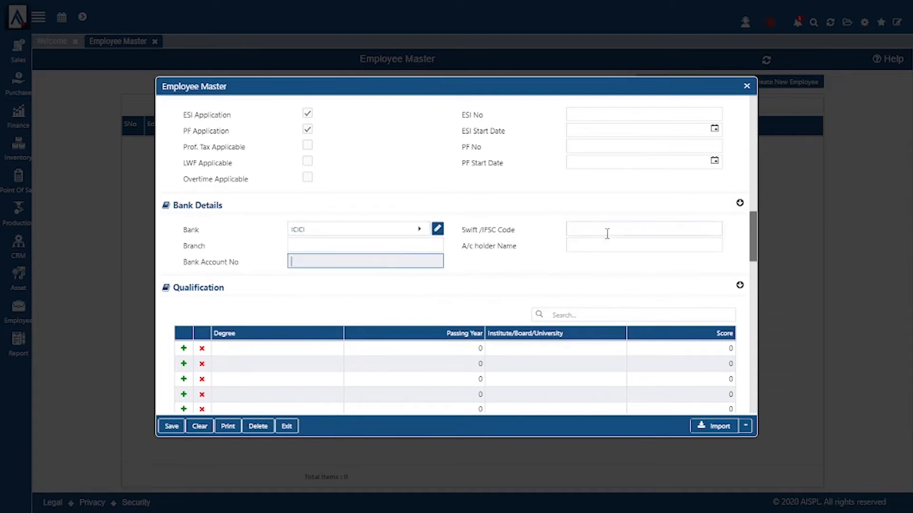
left_click(600, 247)
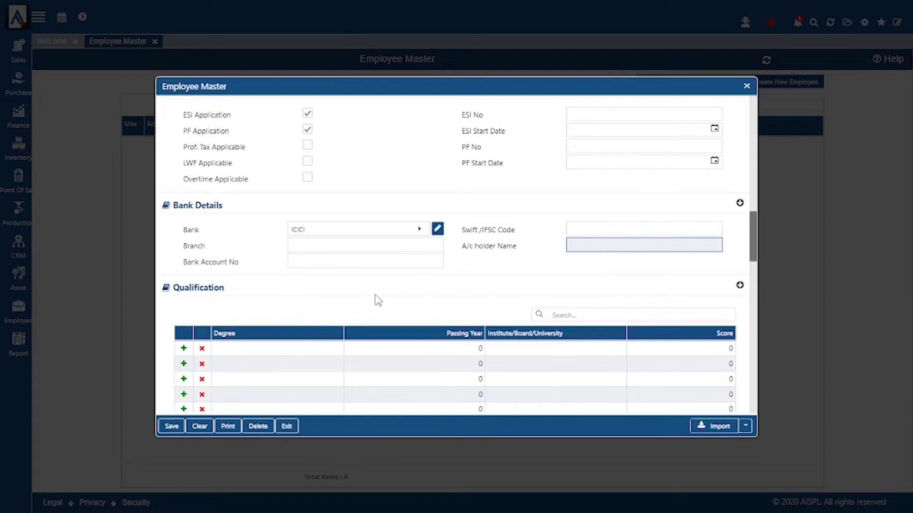
scroll(364, 300, "down", 3)
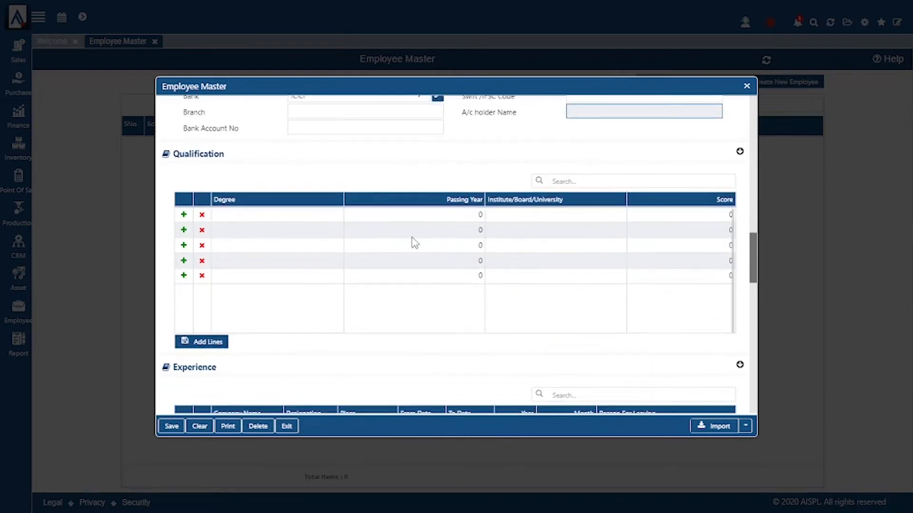
Step: Record 12th Completed as the first degree and type B.Com in the second row
scroll(406, 242, "down", 2)
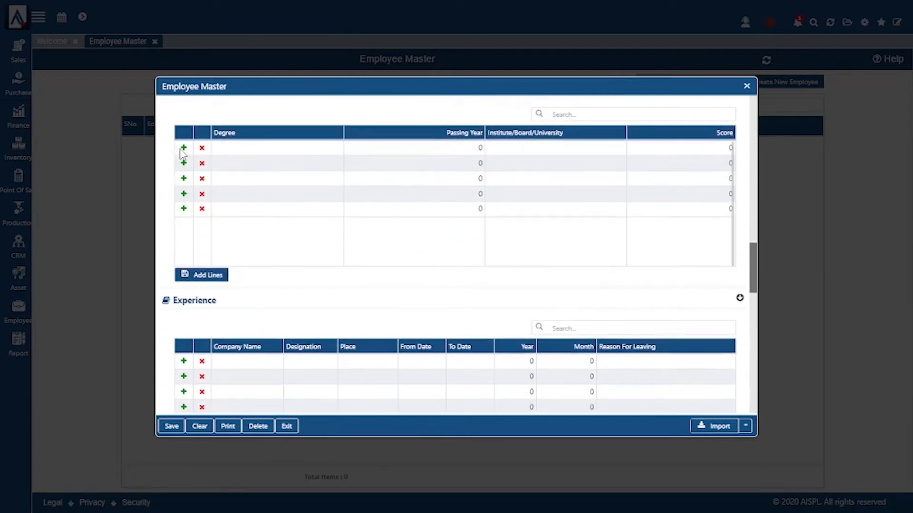
left_click(294, 151)
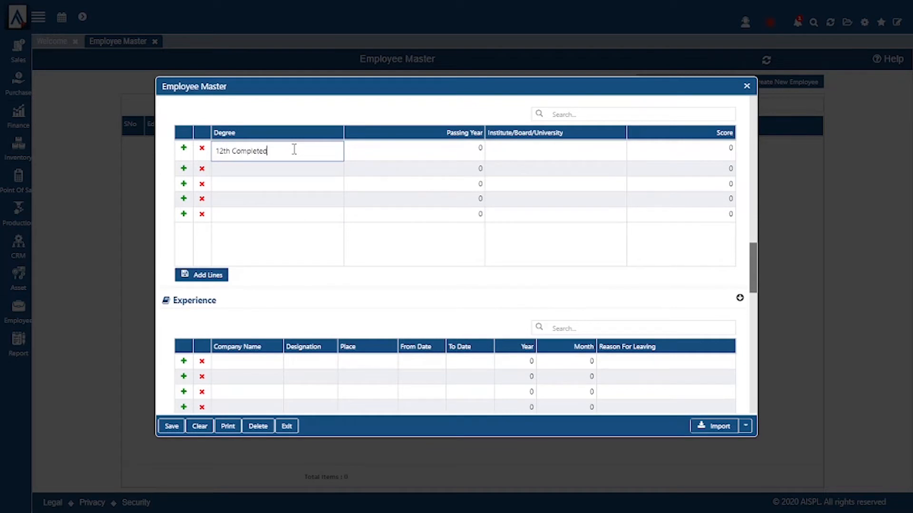
left_click(288, 170)
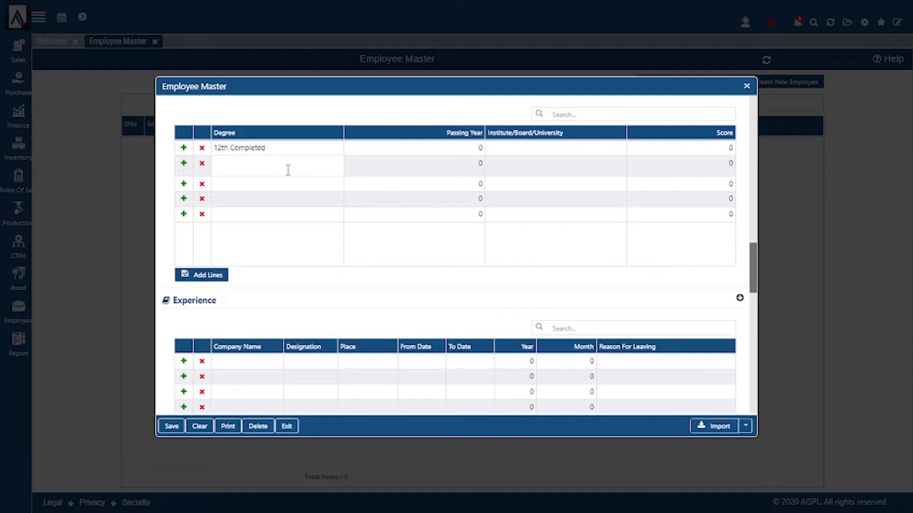
left_click(288, 170)
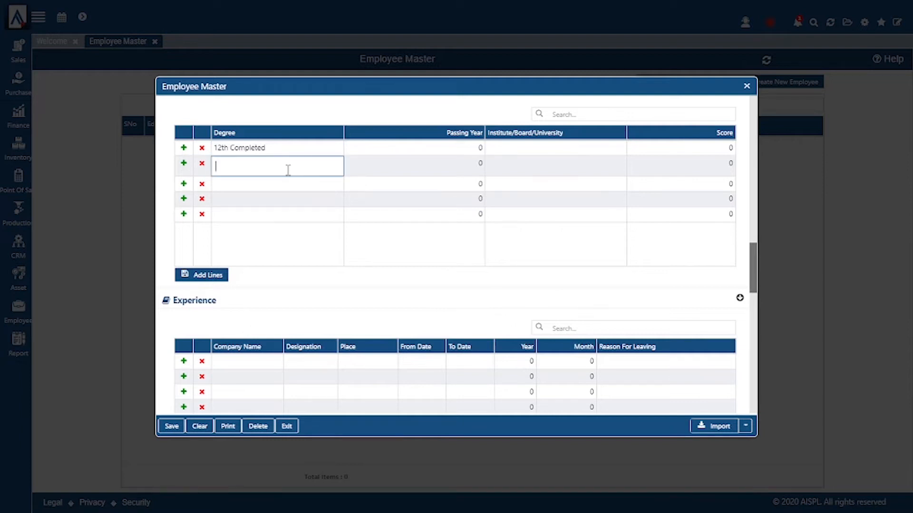
type("B.Com Pe")
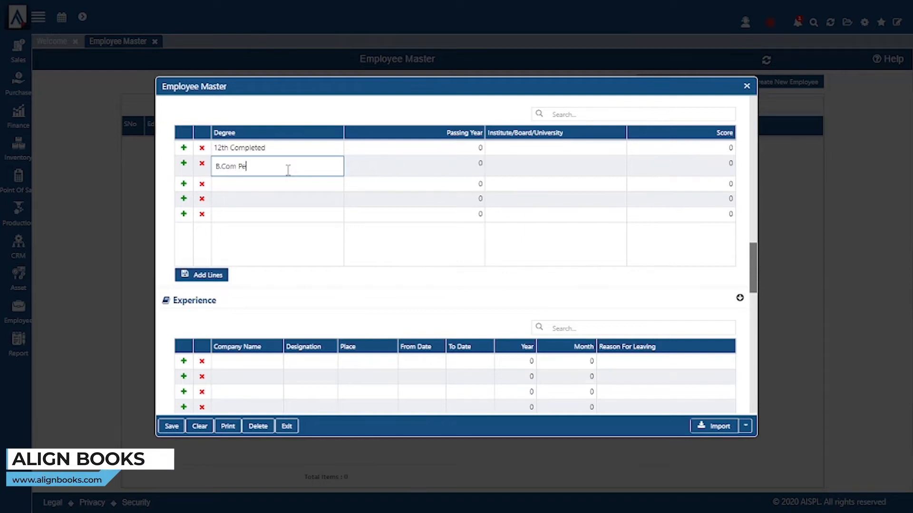
Step: Tick Applicable for Casual Leave, Earned Leave and Unpaid Leave in the Leave Policy
scroll(305, 224, "down", 3)
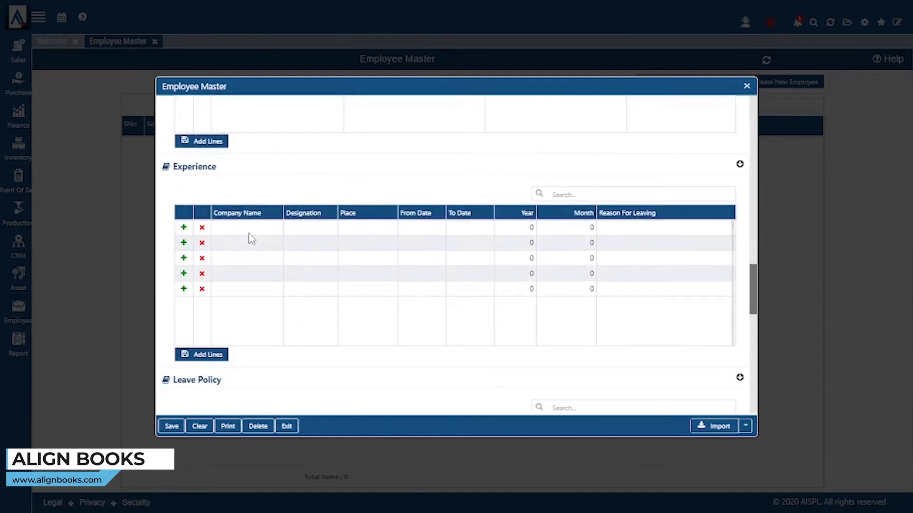
scroll(243, 235, "down", 2)
left_click(251, 164)
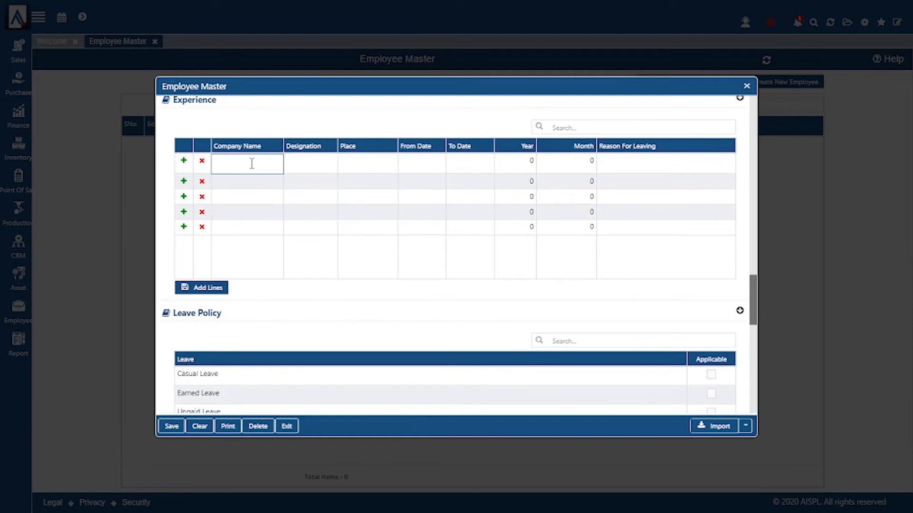
scroll(252, 164, "down", 3)
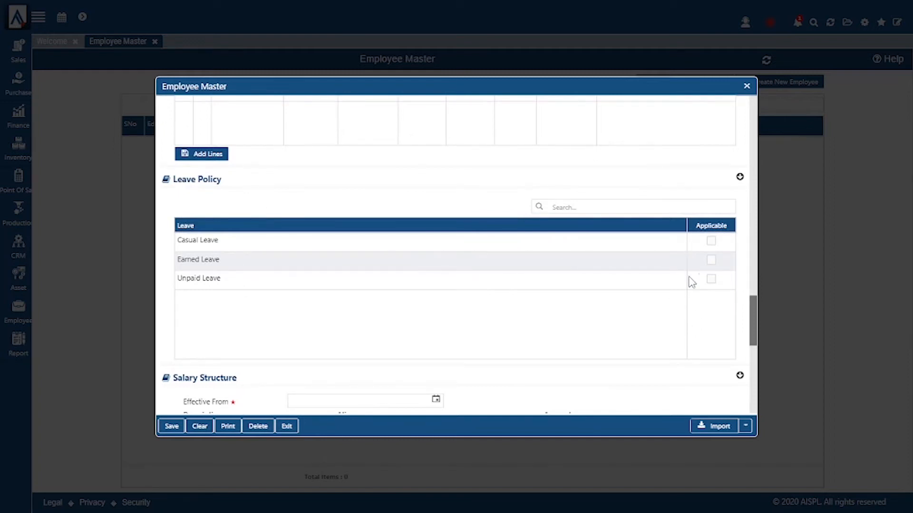
left_click(711, 241)
left_click(711, 260)
left_click(711, 279)
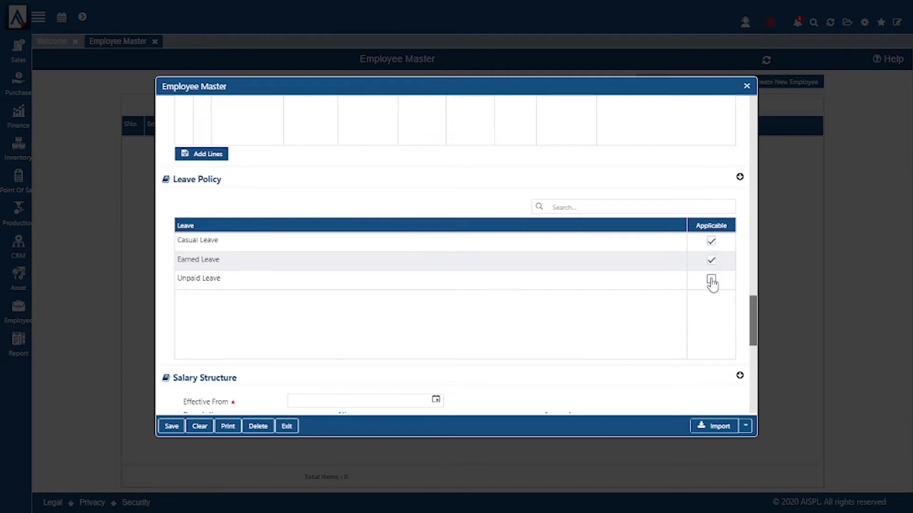
scroll(318, 332, "down", 5)
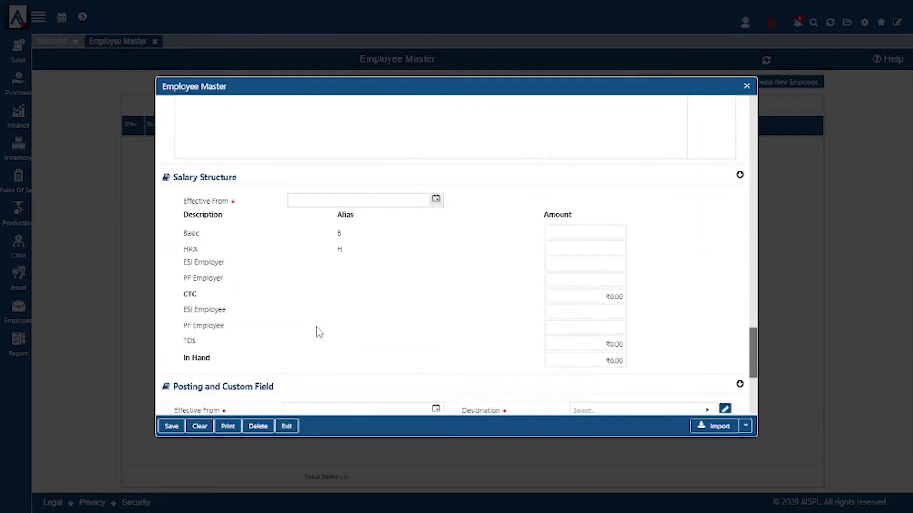
Step: Set salary Effective From 19/09/2022 with Basic ₹50,000 and HRA ₹10,000
left_click(435, 199)
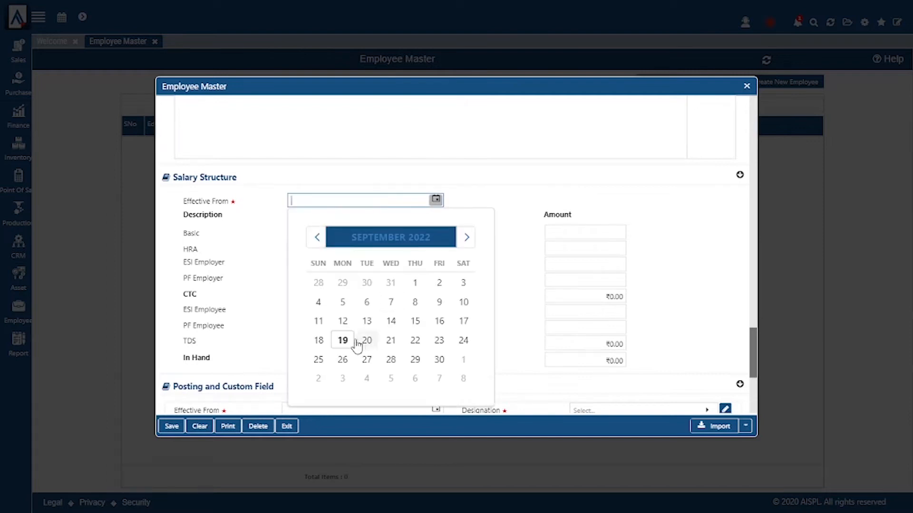
left_click(343, 341)
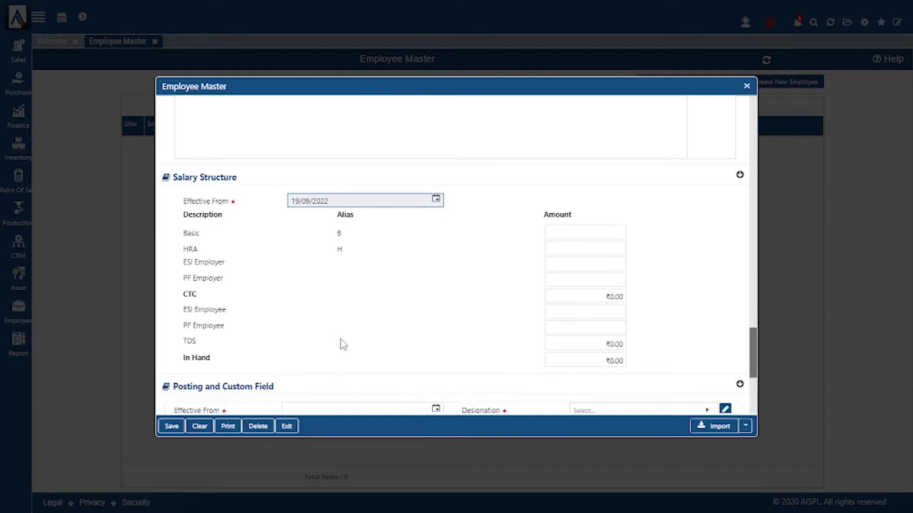
left_click(573, 234)
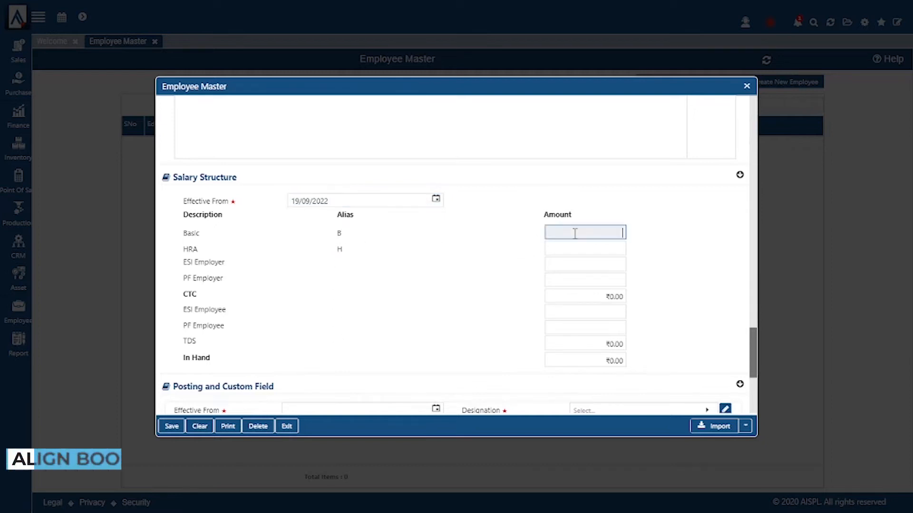
type("5000")
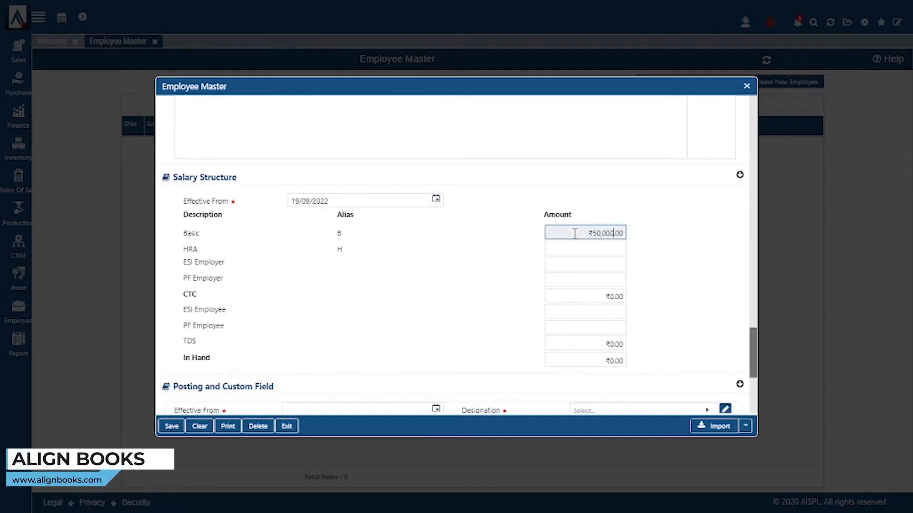
left_click(578, 250)
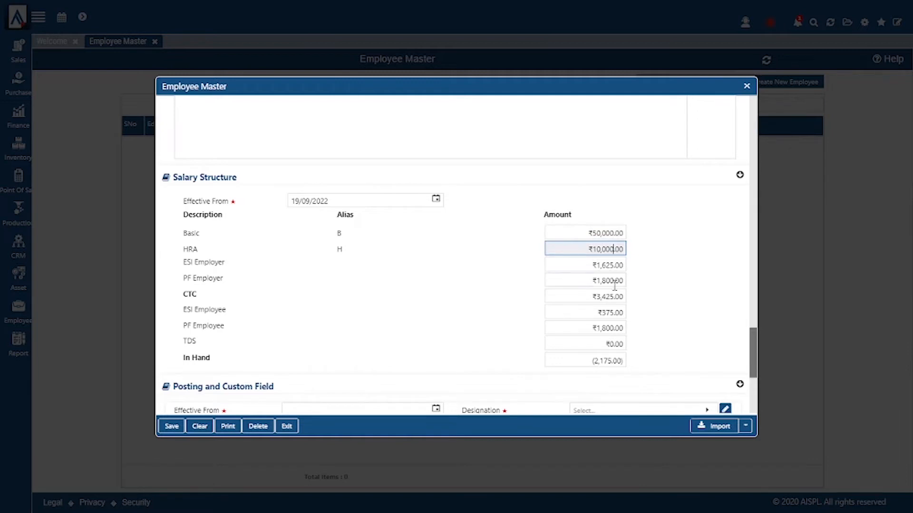
scroll(395, 305, "down", 3)
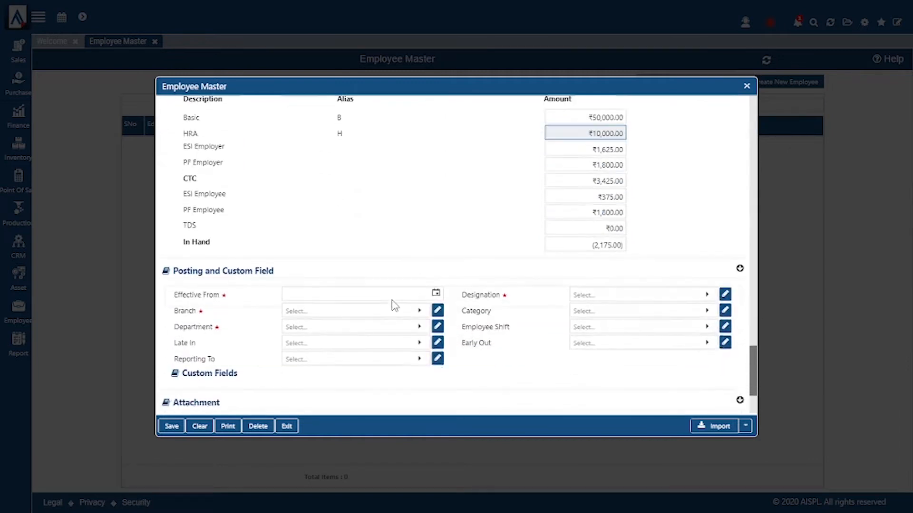
scroll(561, 227, "up", 3)
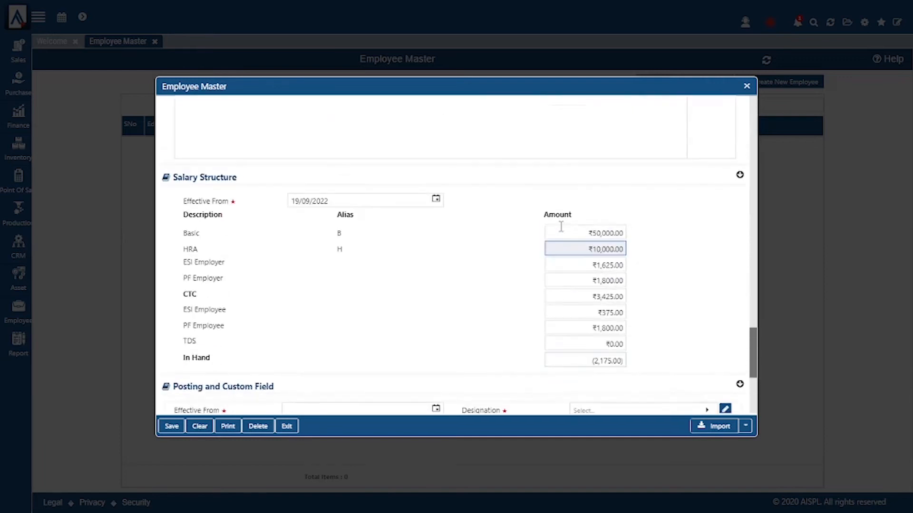
scroll(568, 340, "down", 2)
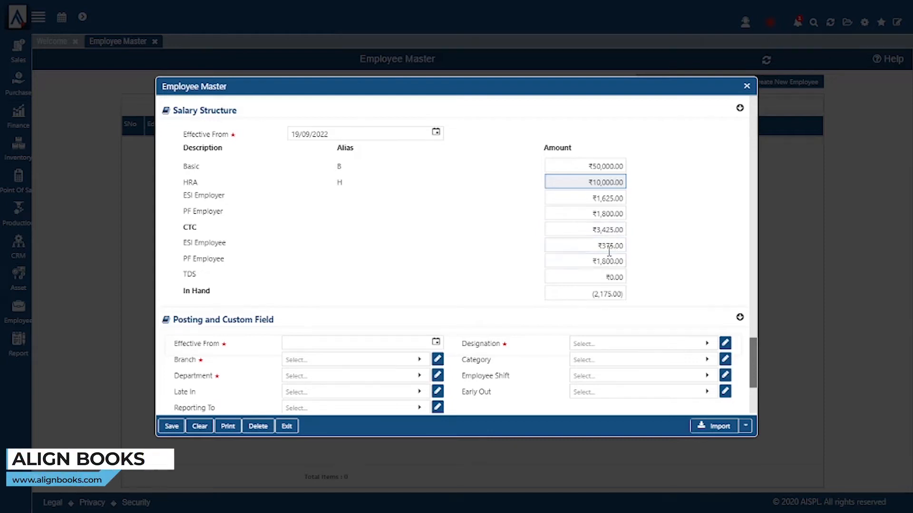
scroll(610, 320, "down", 2)
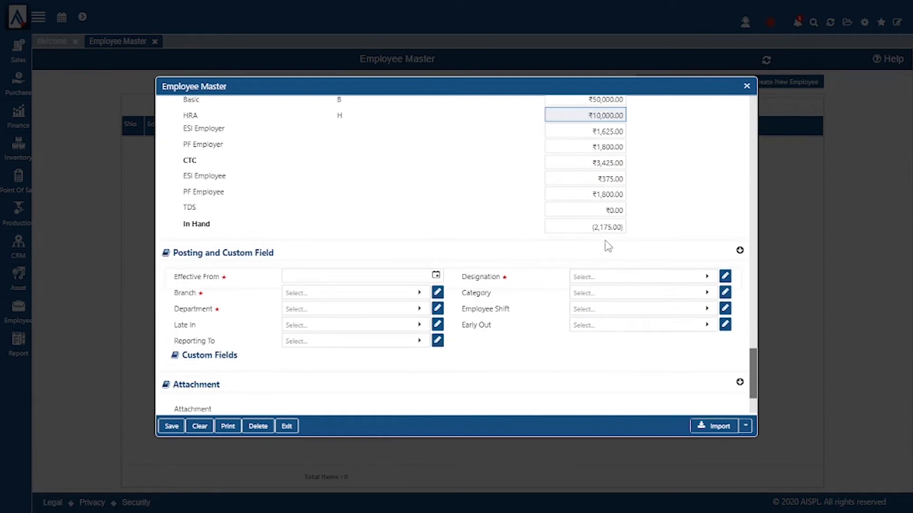
scroll(608, 247, "up", 2)
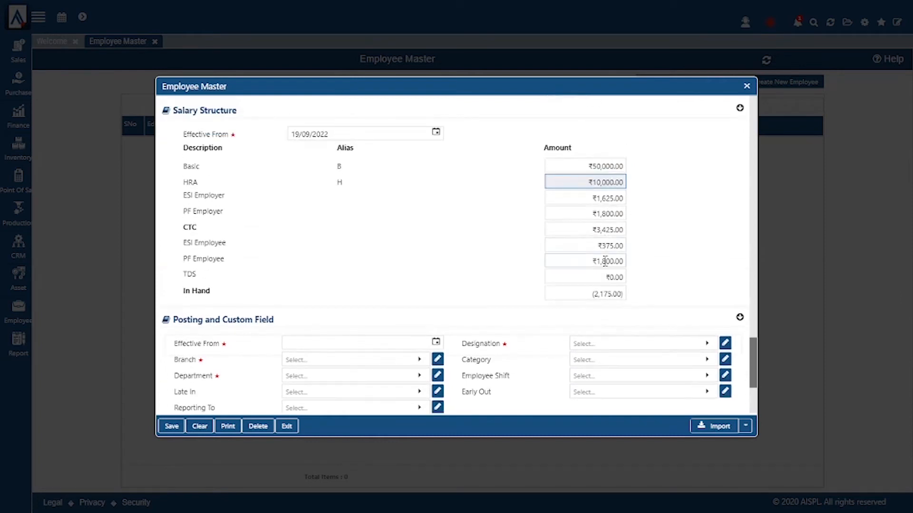
scroll(605, 261, "down", 4)
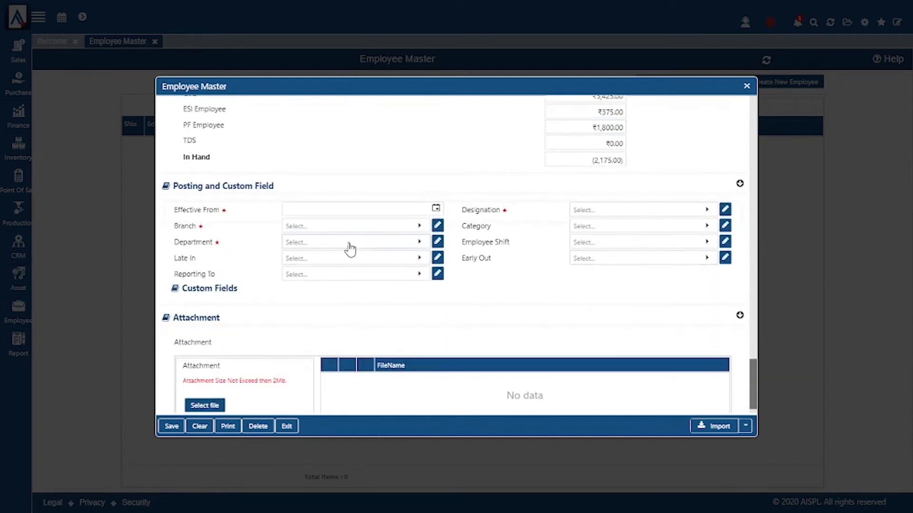
Step: Set the posting Effective From to 19/09/2022 and the branch to Pitampura Branch
left_click(382, 210)
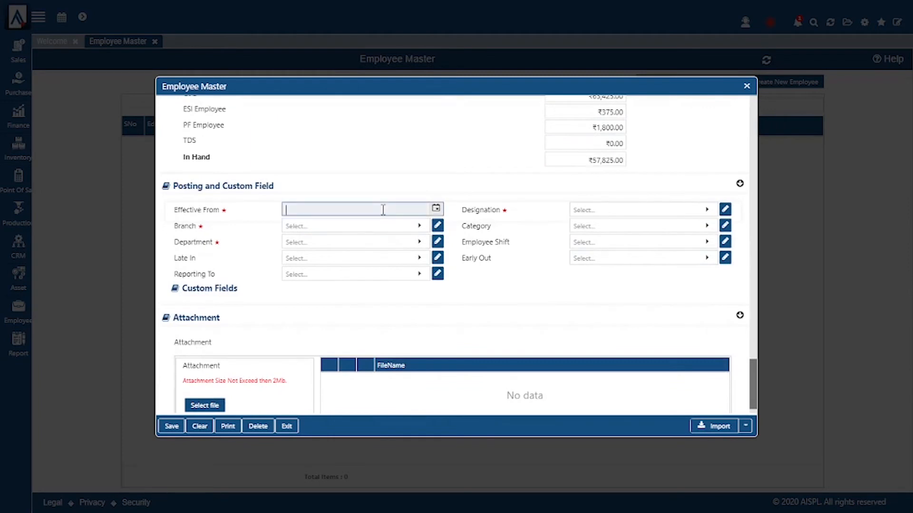
left_click(435, 208)
left_click(337, 349)
left_click(391, 230)
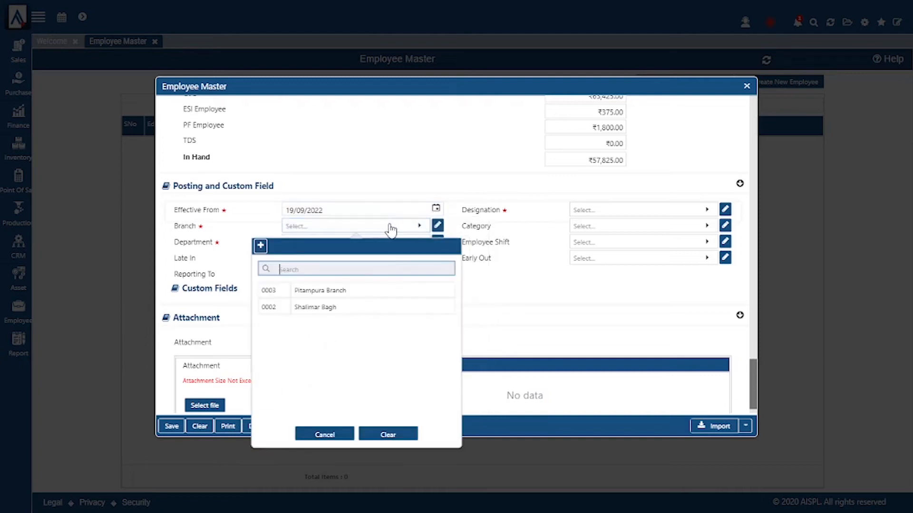
left_click(339, 294)
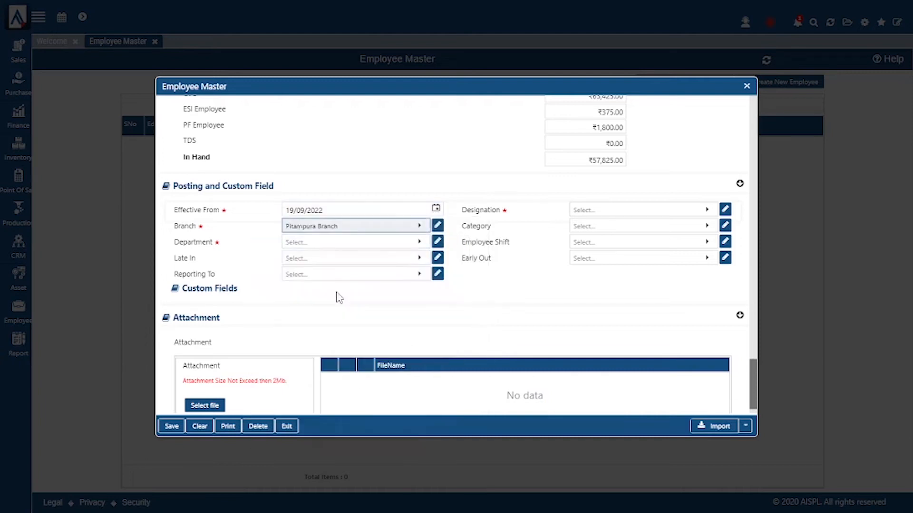
left_click(378, 243)
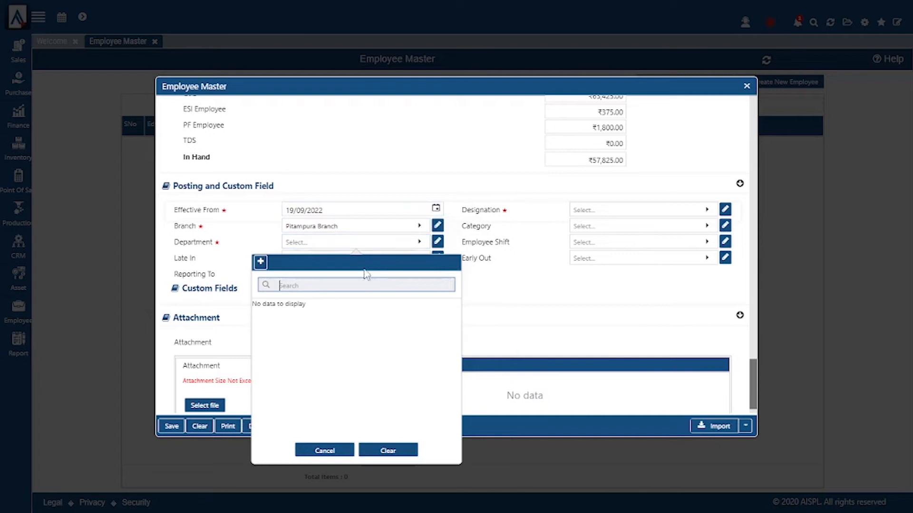
Step: Create and save the Training And Onboarding department and assign it to the employee
left_click(260, 262)
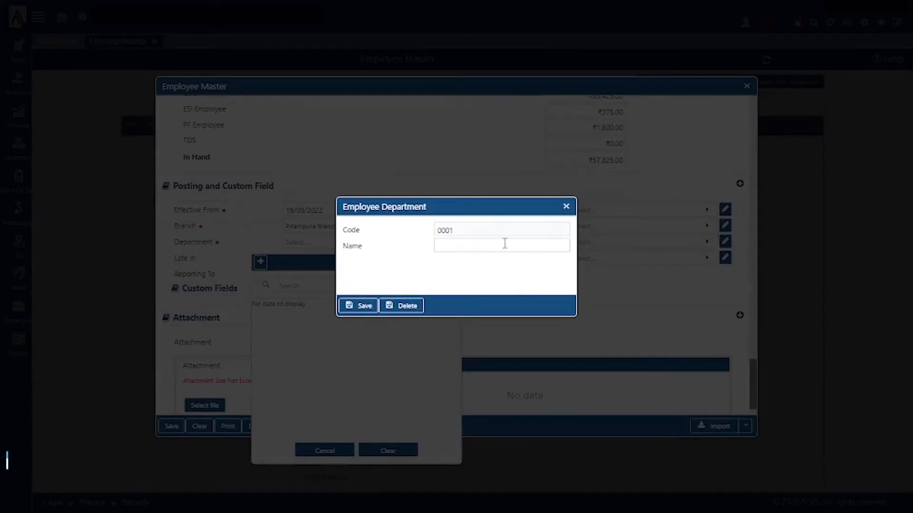
left_click(504, 245)
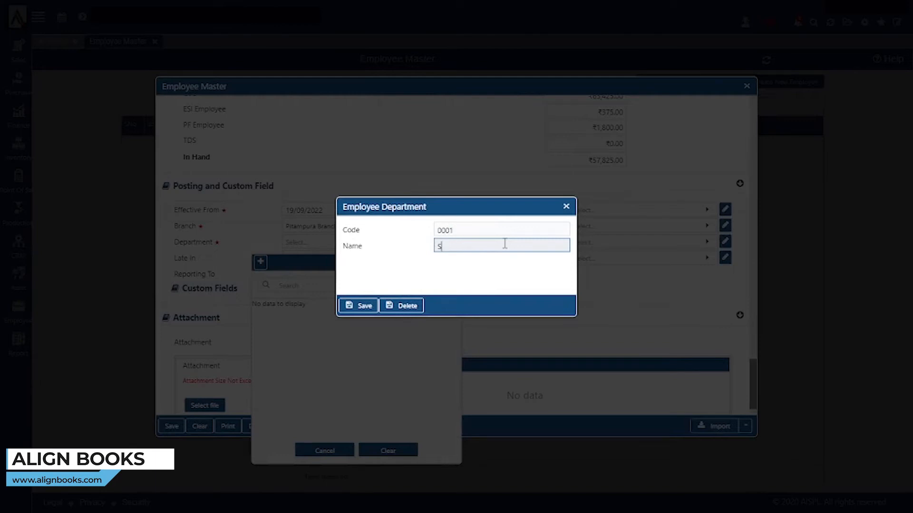
type("Se")
key("BackSpace")
type("aining And Onboarding")
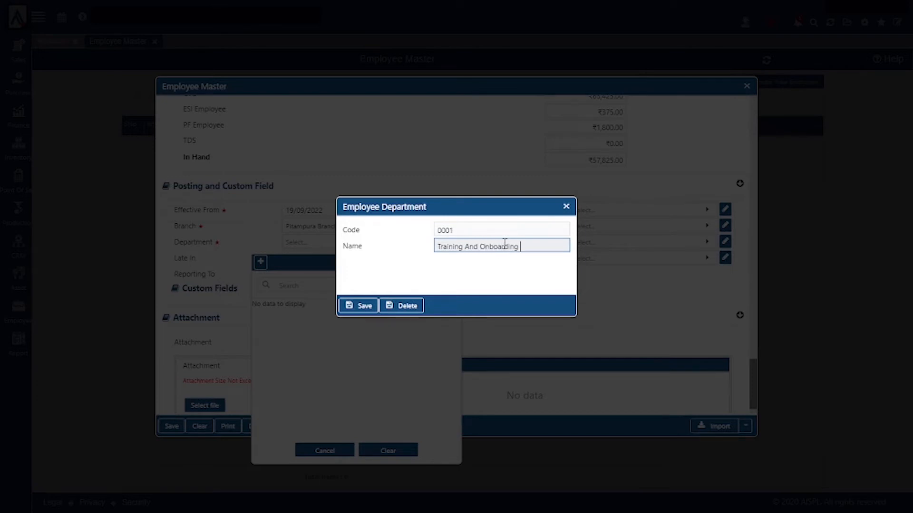
left_click(371, 307)
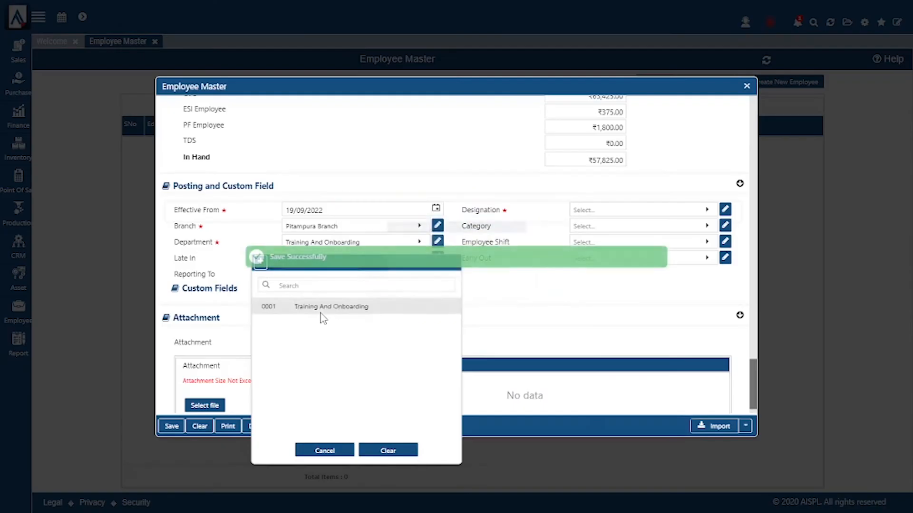
left_click(326, 309)
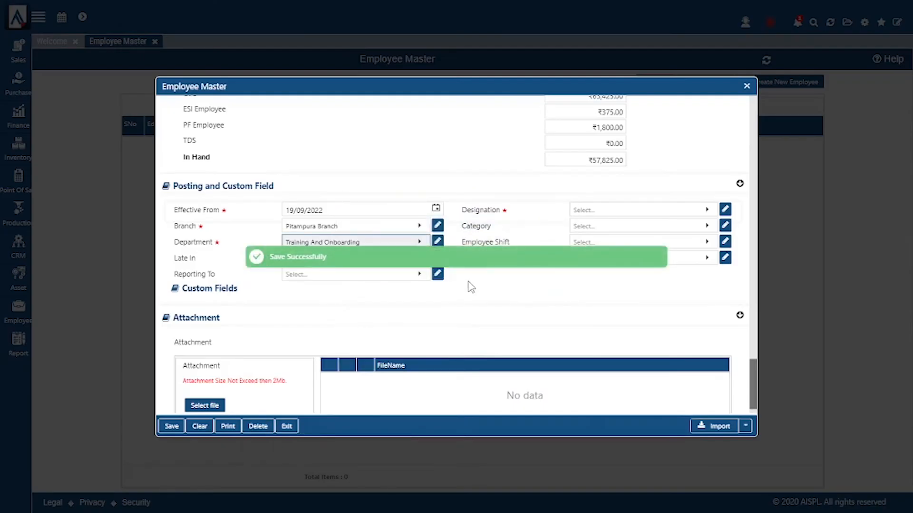
left_click(591, 215)
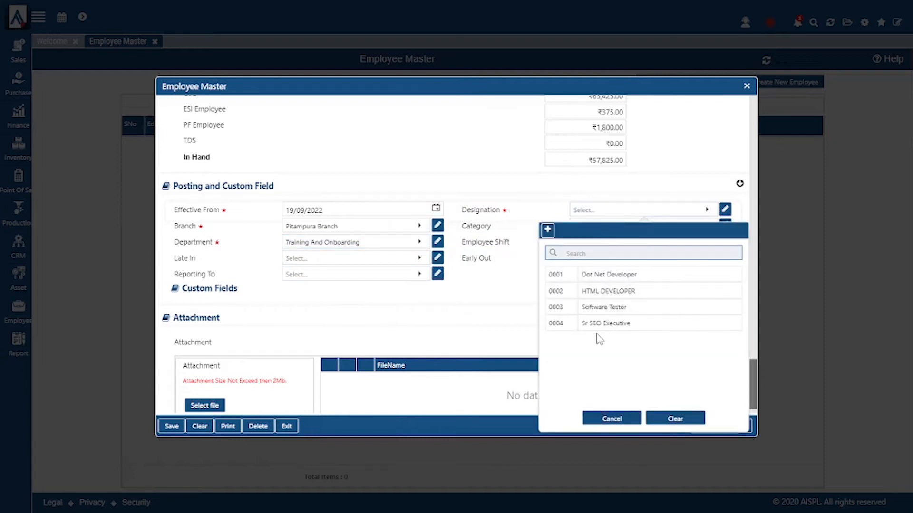
left_click(548, 236)
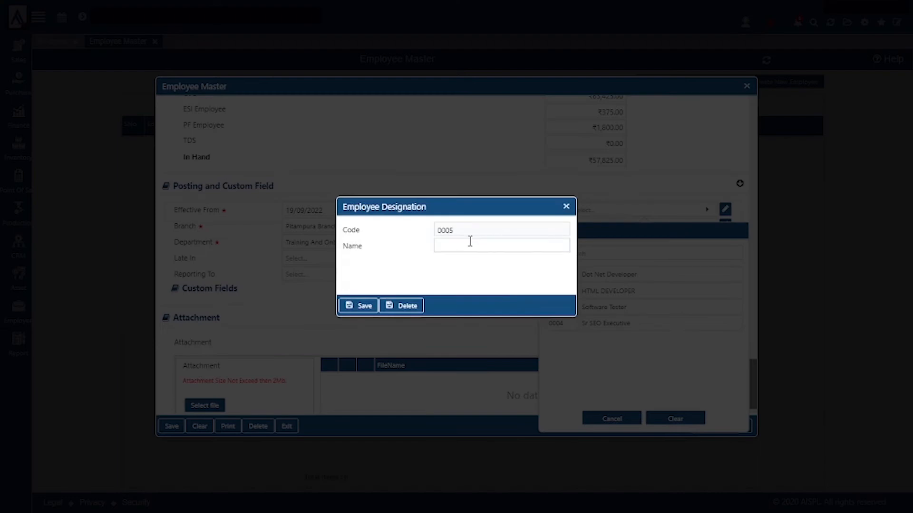
Step: Create the designation Sr. Excetive and assign it to the employee
left_click(471, 240)
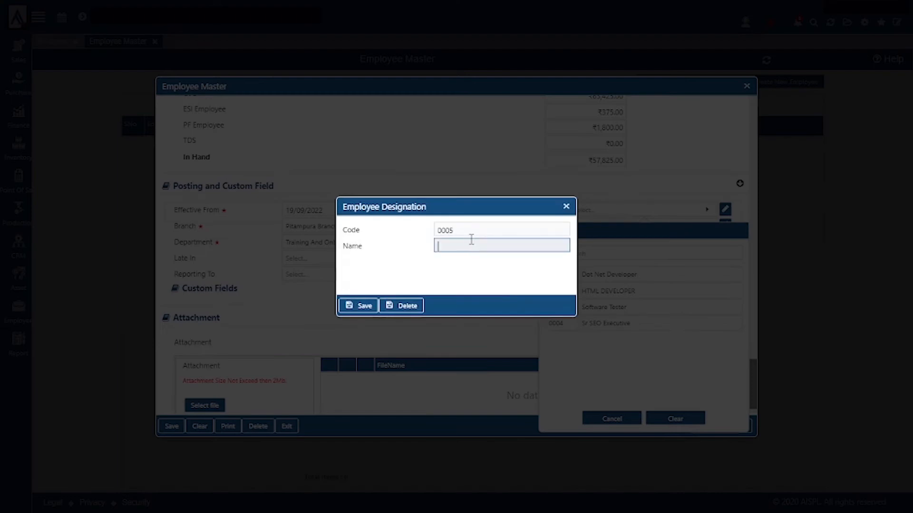
type("Sr. Exce")
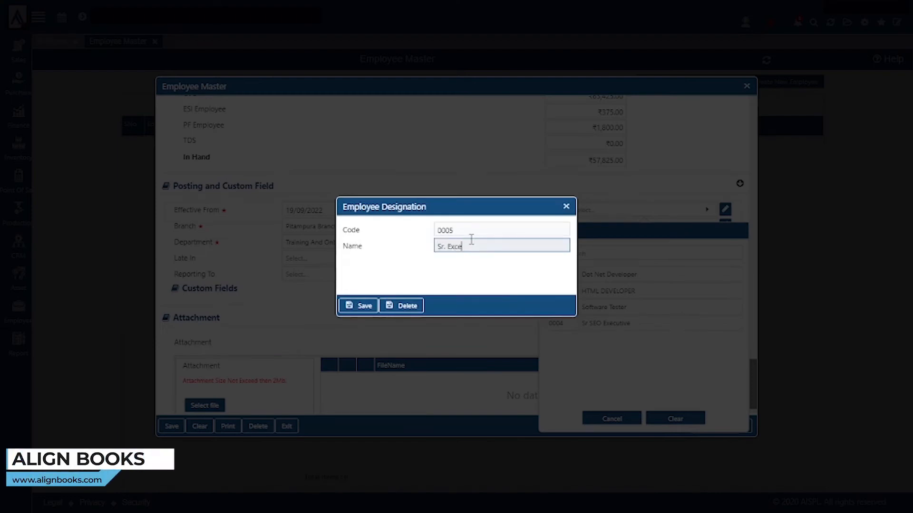
type("tive")
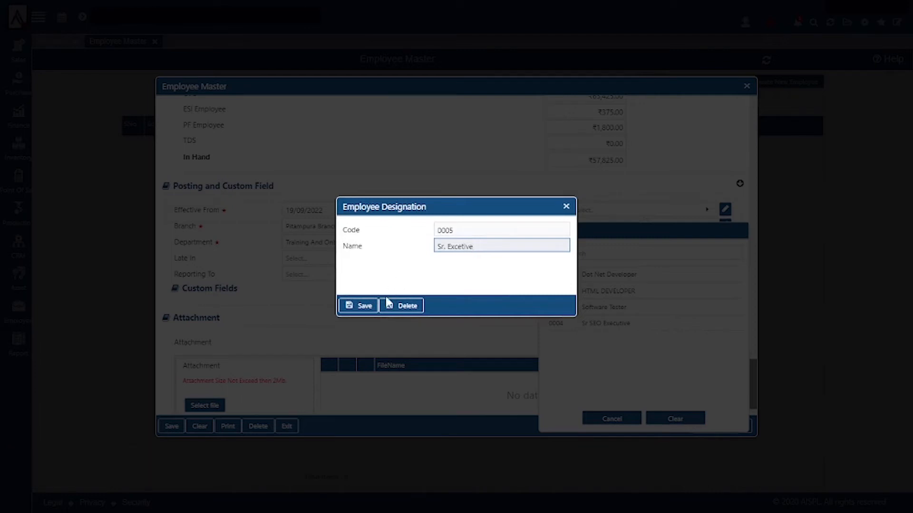
left_click(358, 306)
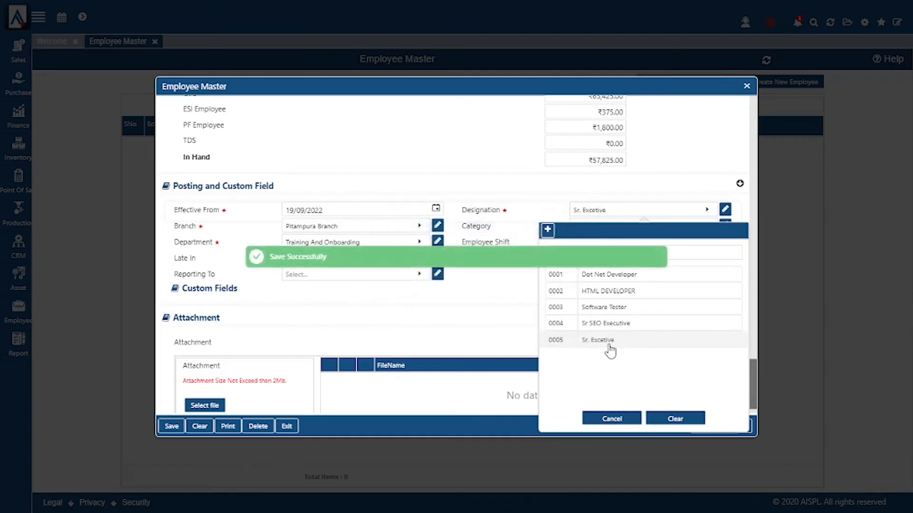
left_click(610, 351)
Step: Create a new employee category A and assign it to the employee
left_click(618, 229)
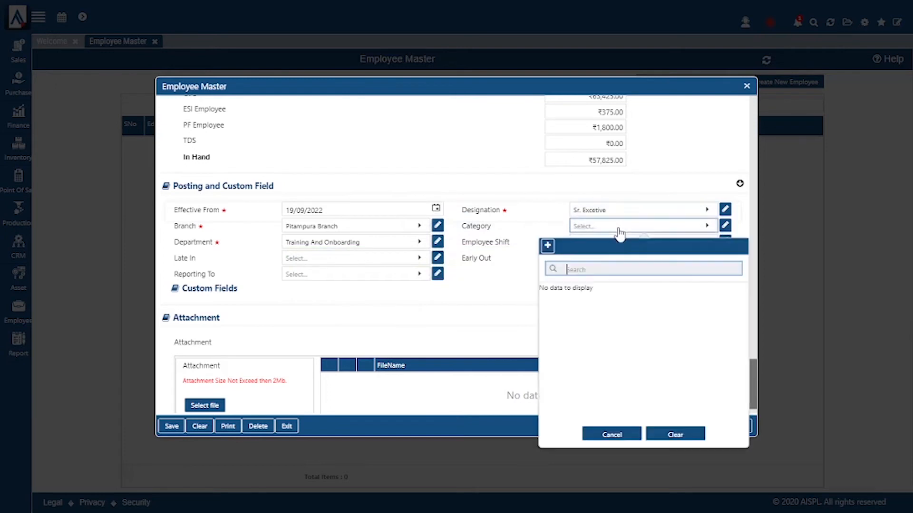
left_click(547, 246)
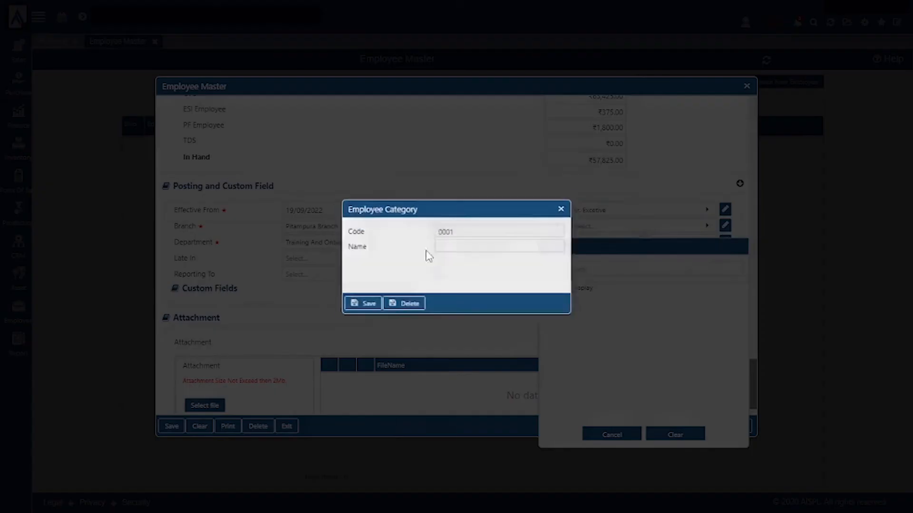
left_click(460, 249)
type("A")
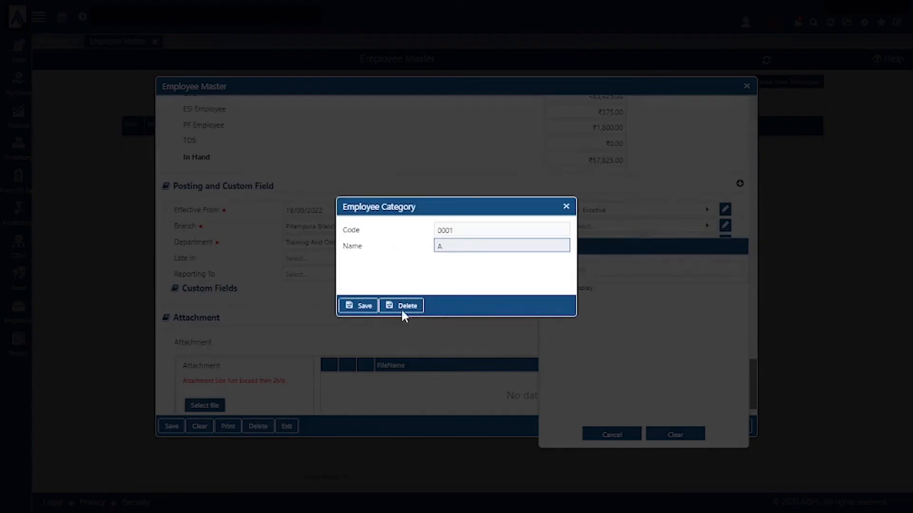
left_click(371, 306)
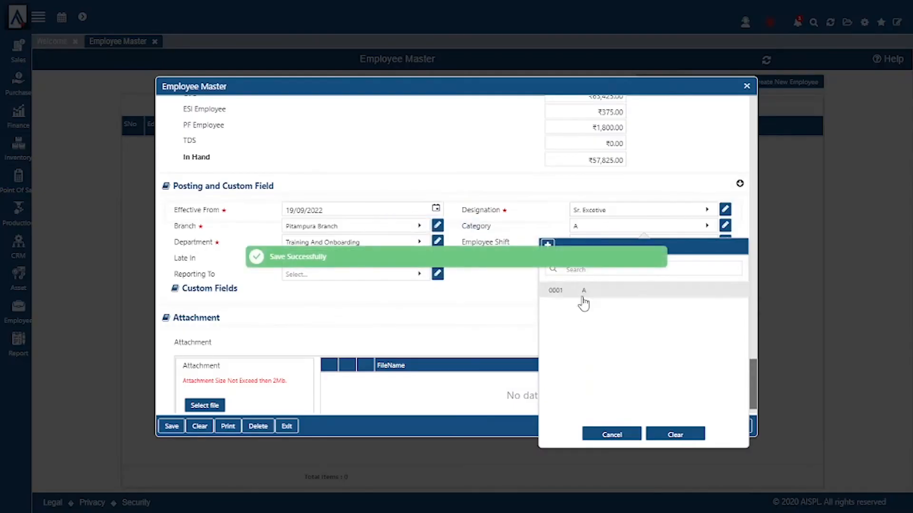
left_click(579, 293)
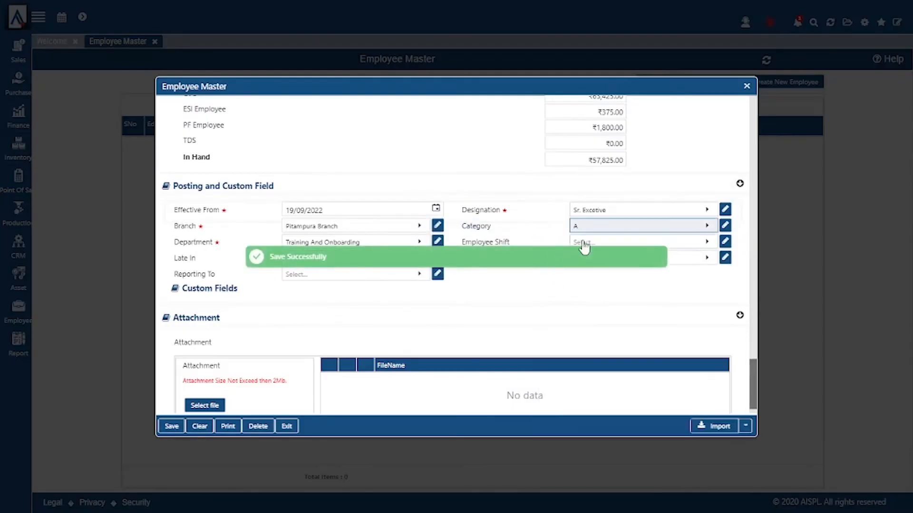
Step: Add a new shift named Morning Shift with Shift In at 10:00 AM
left_click(644, 244)
left_click(548, 261)
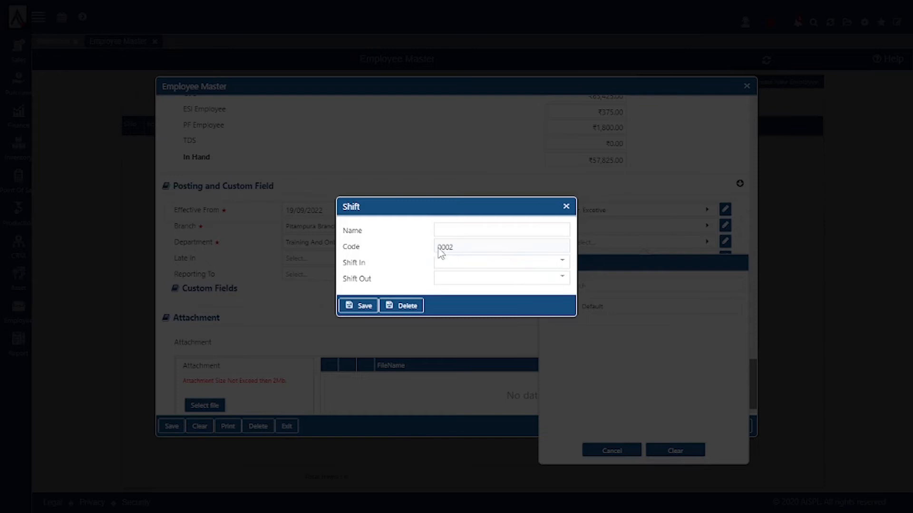
left_click(485, 230)
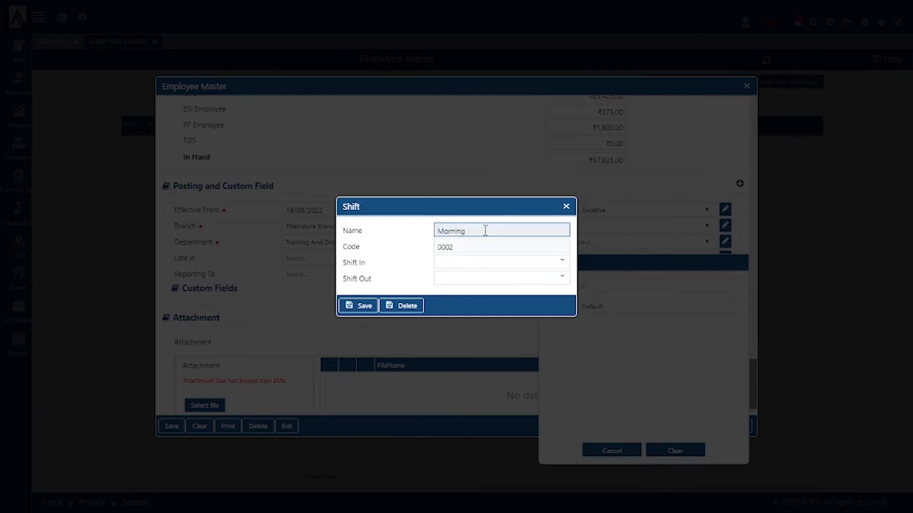
type("Morning Shift")
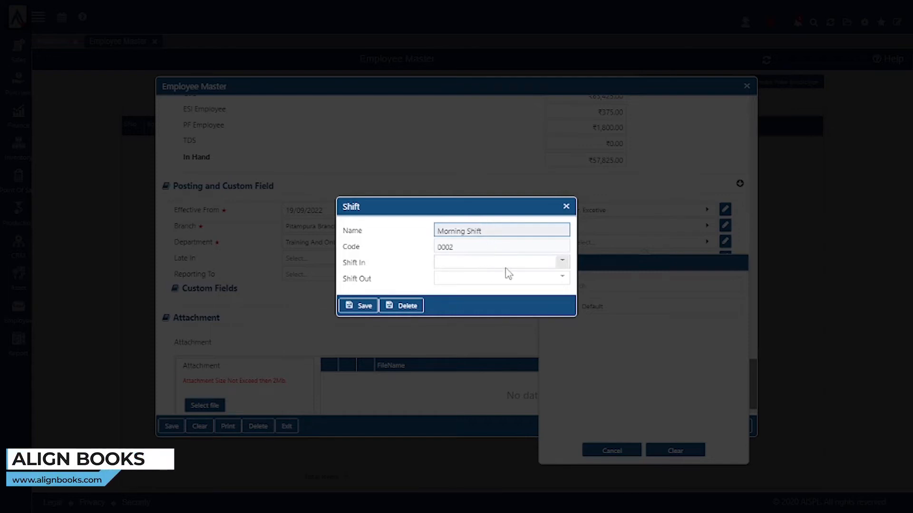
left_click(544, 261)
scroll(461, 238, "up", 17)
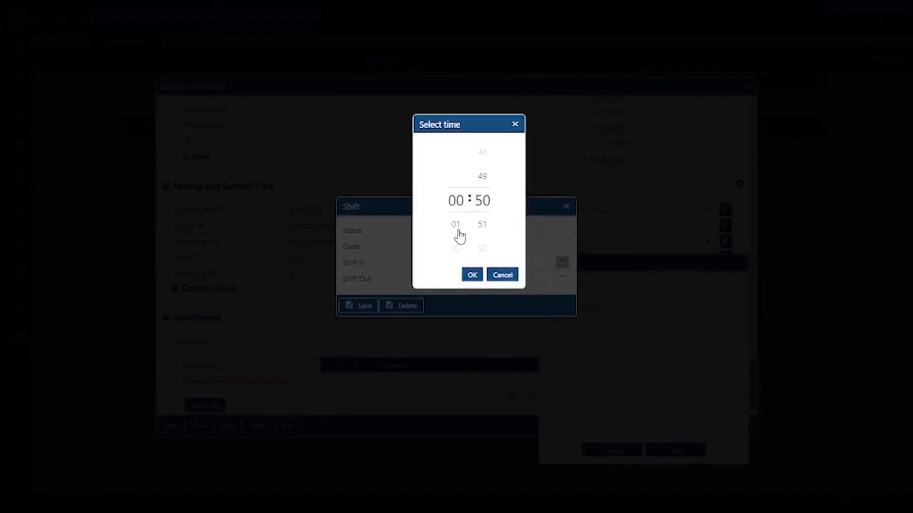
scroll(459, 236, "down", 10)
scroll(478, 227, "up", 20)
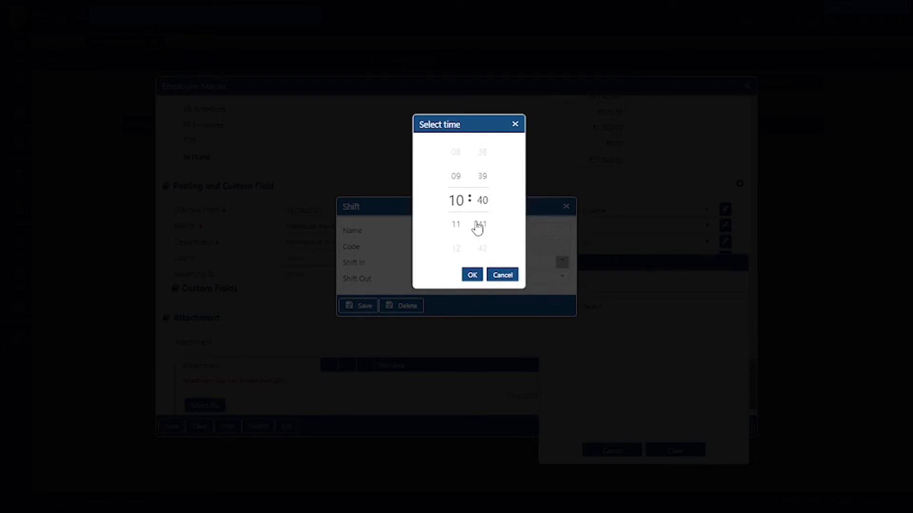
scroll(477, 227, "up", 13)
left_click(472, 273)
Step: Set the Shift Out to 6:00 PM, save Morning Shift, and assign it to the employee
left_click(480, 278)
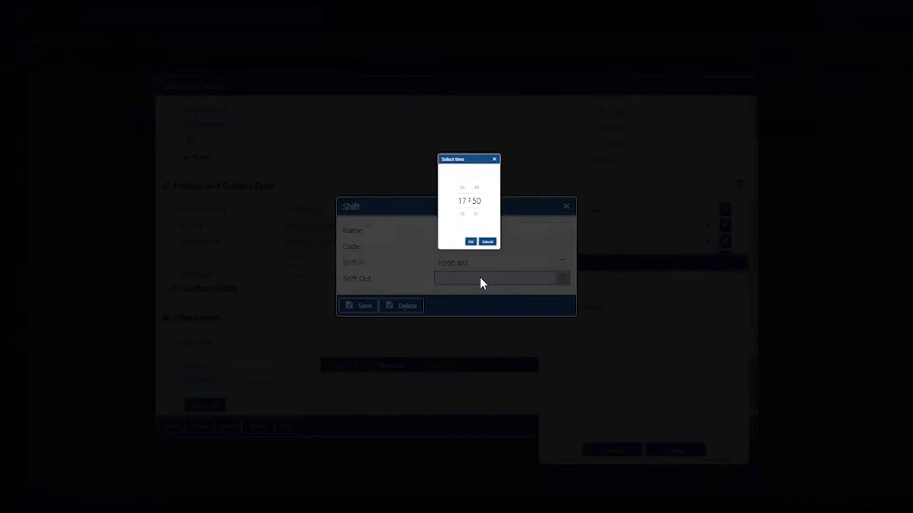
scroll(460, 234, "up", 7)
scroll(461, 234, "up", 7)
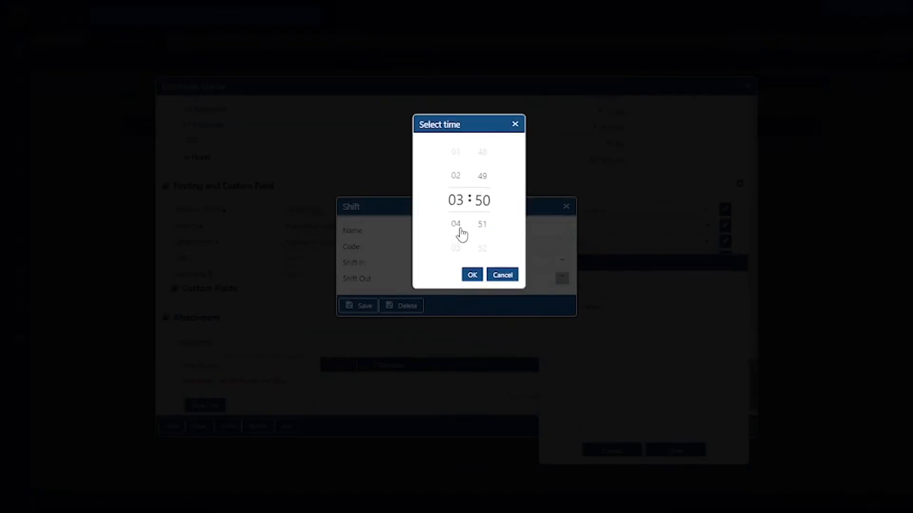
scroll(461, 236, "down", 20)
scroll(461, 238, "up", 14)
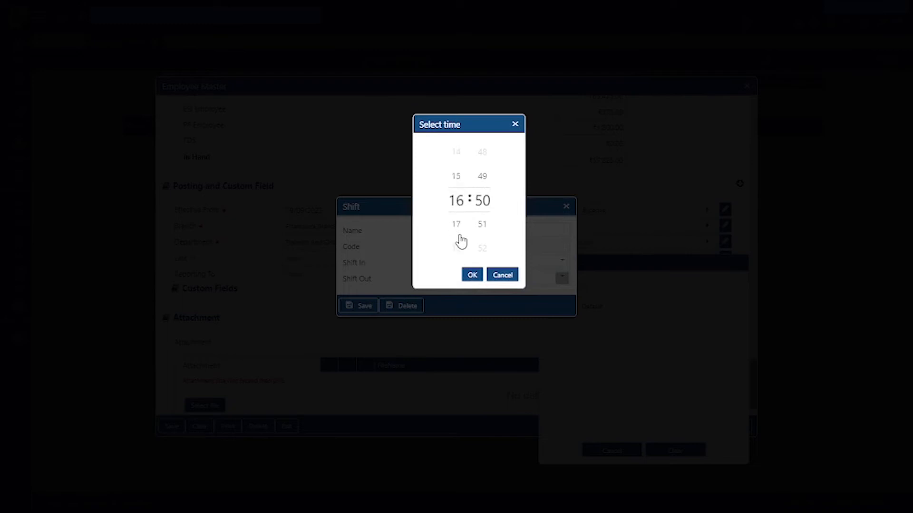
scroll(461, 241, "up", 3)
scroll(461, 242, "down", 6)
scroll(458, 195, "up", 1)
scroll(485, 237, "down", 20)
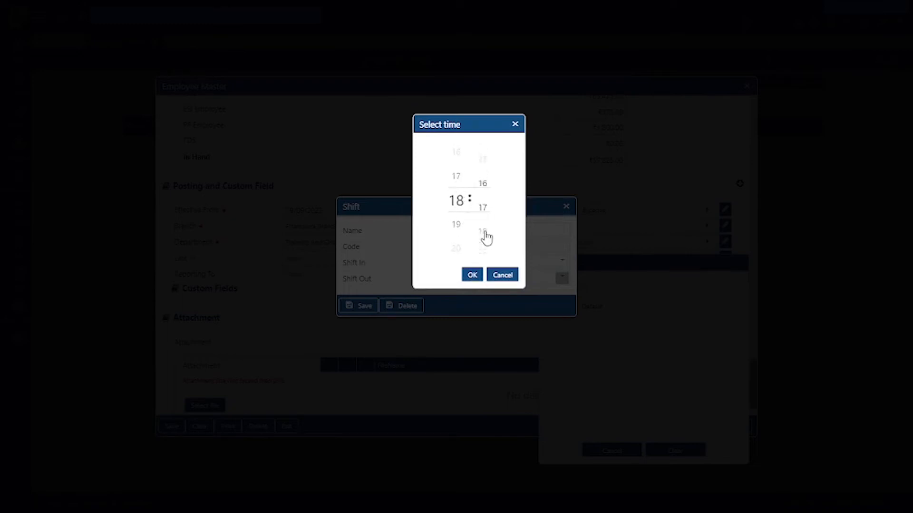
scroll(485, 237, "up", 17)
left_click(471, 275)
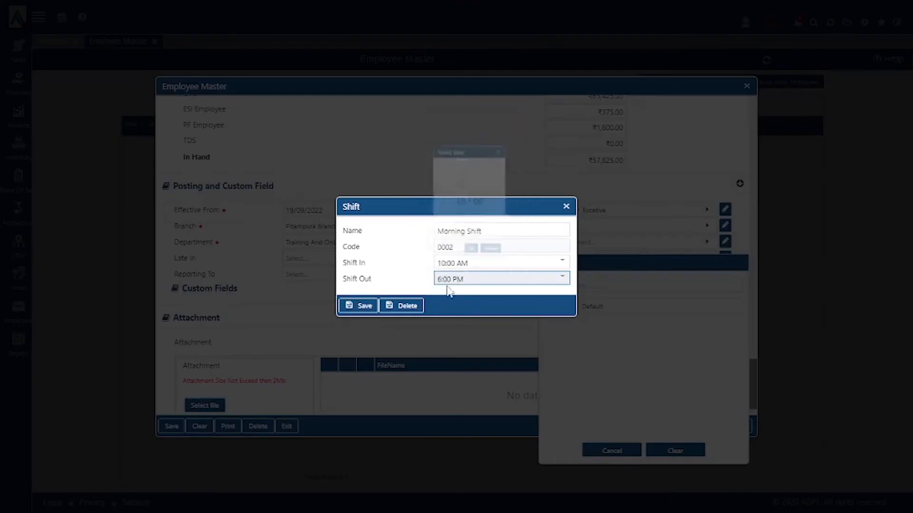
left_click(358, 307)
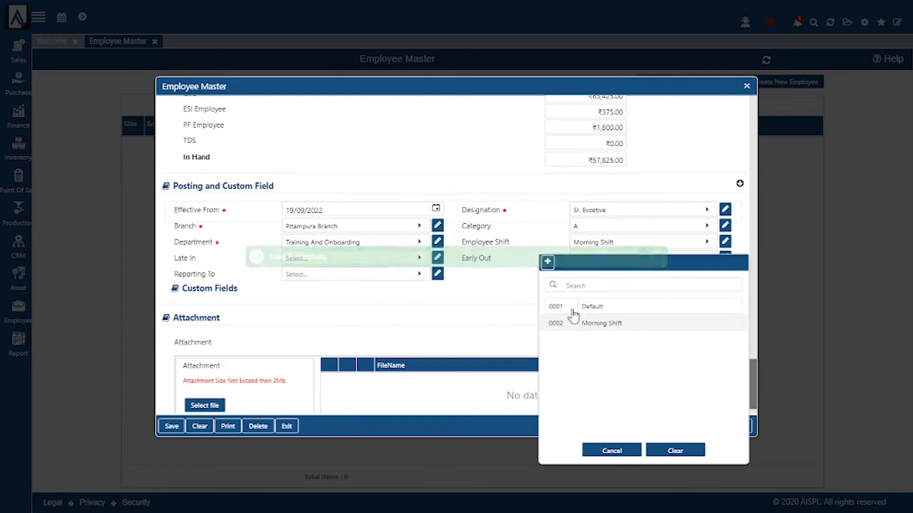
left_click(603, 324)
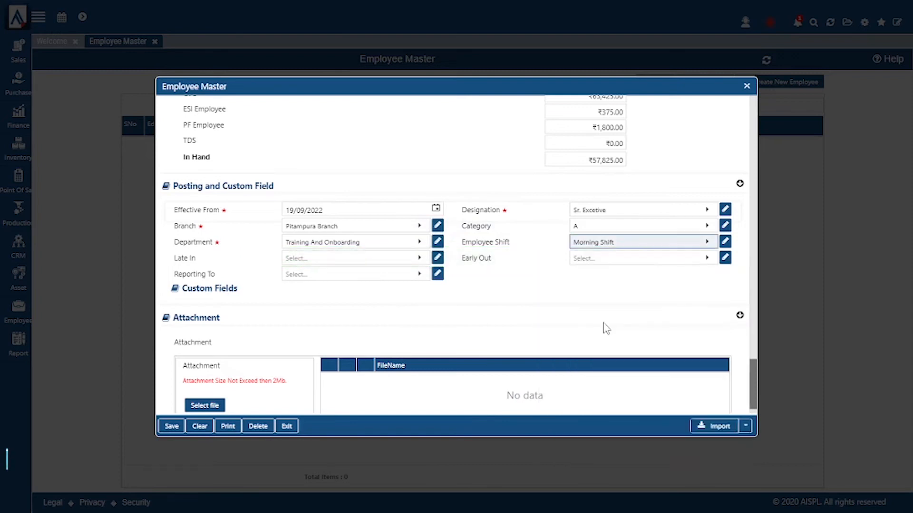
Step: Add a new Late in Point rule with slabs of 30/60/90/120 minutes scoring 1–4 points
left_click(392, 262)
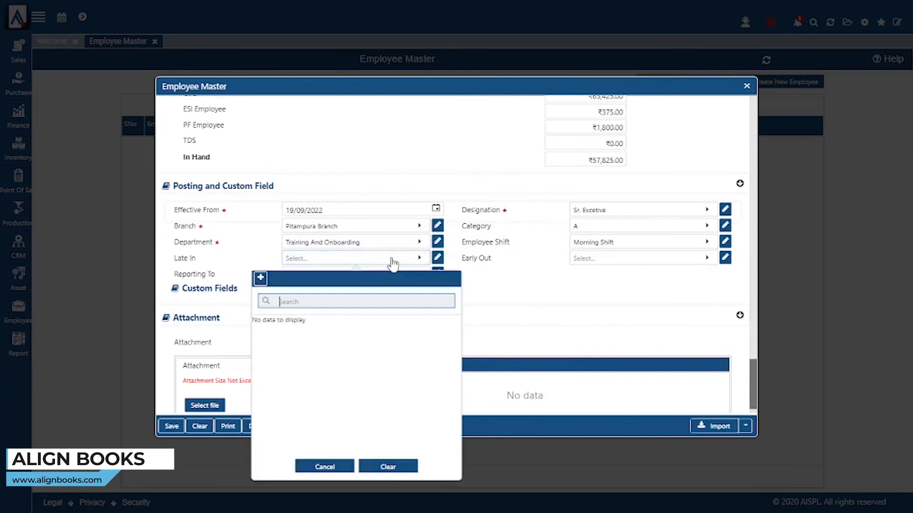
left_click(257, 279)
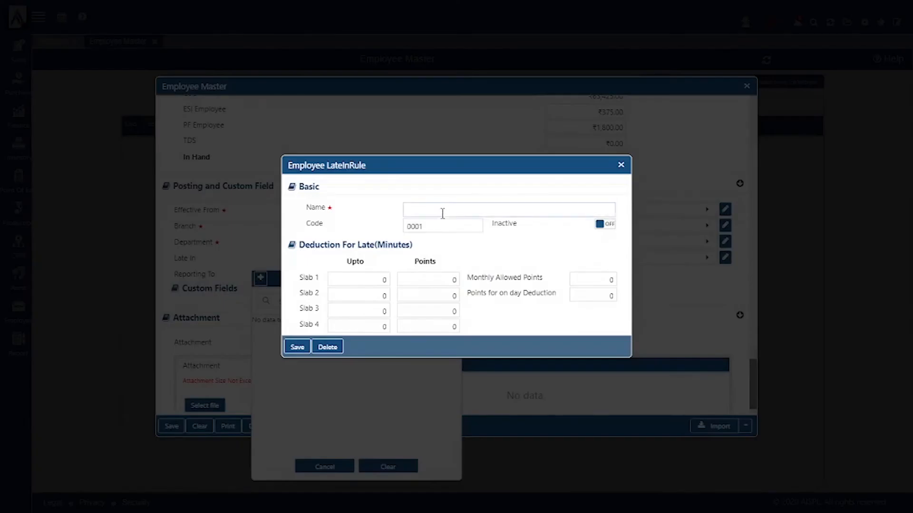
left_click(446, 209)
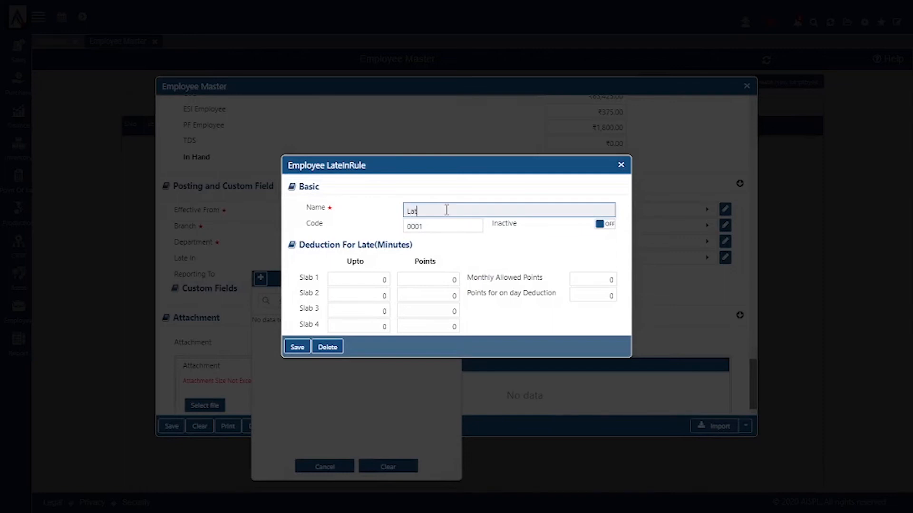
type("Points")
left_click(365, 279)
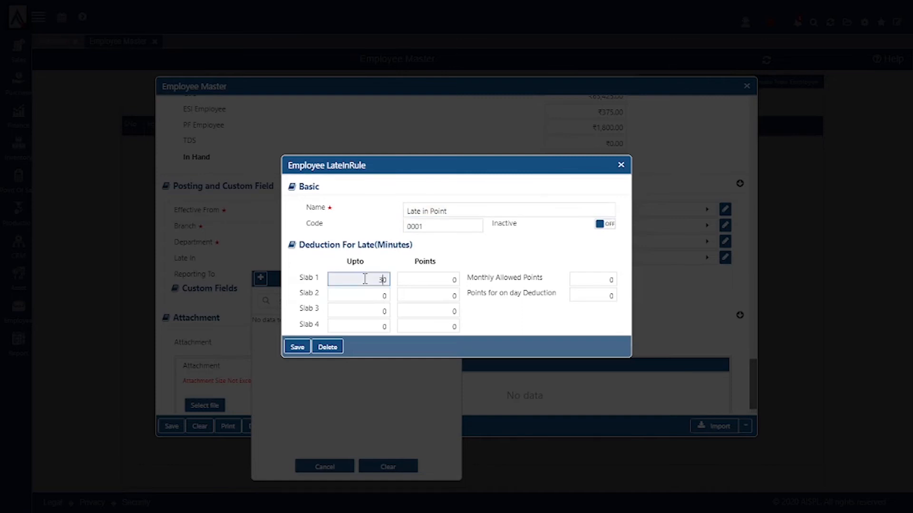
left_click(441, 280)
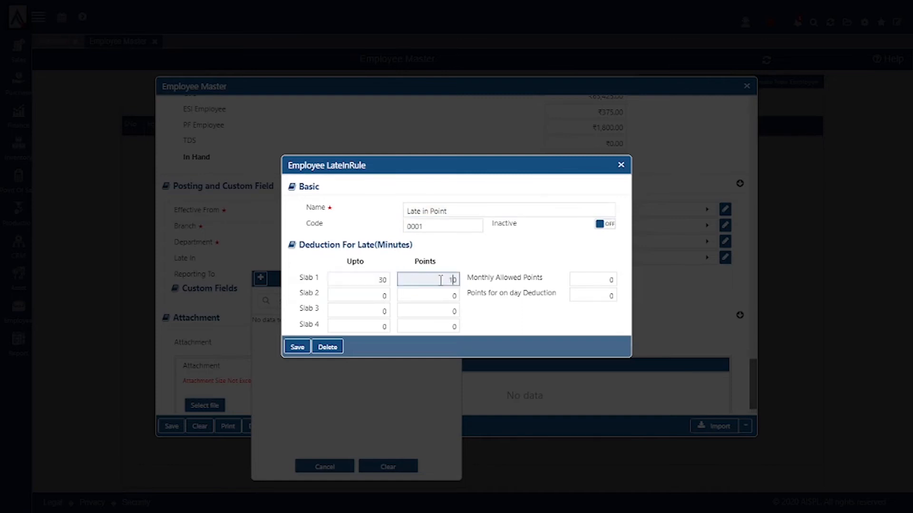
left_click(374, 295)
type("6")
left_click(434, 293)
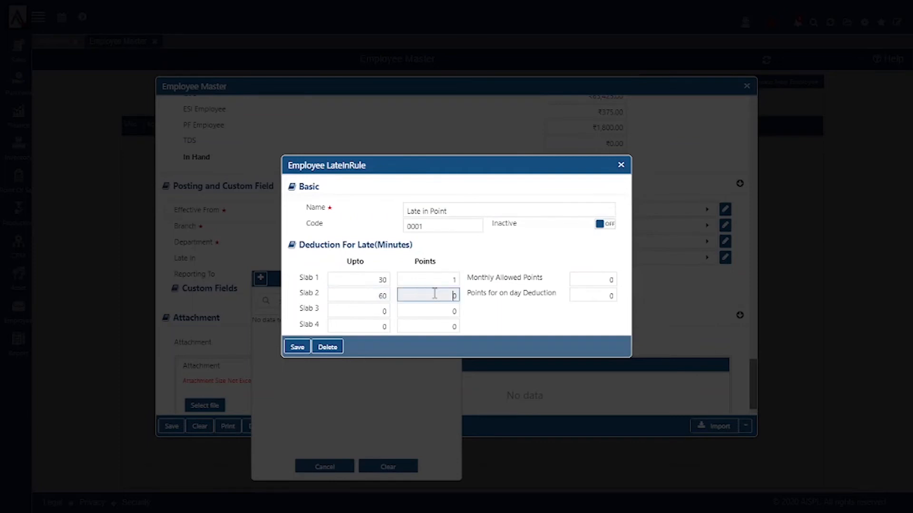
left_click(373, 314)
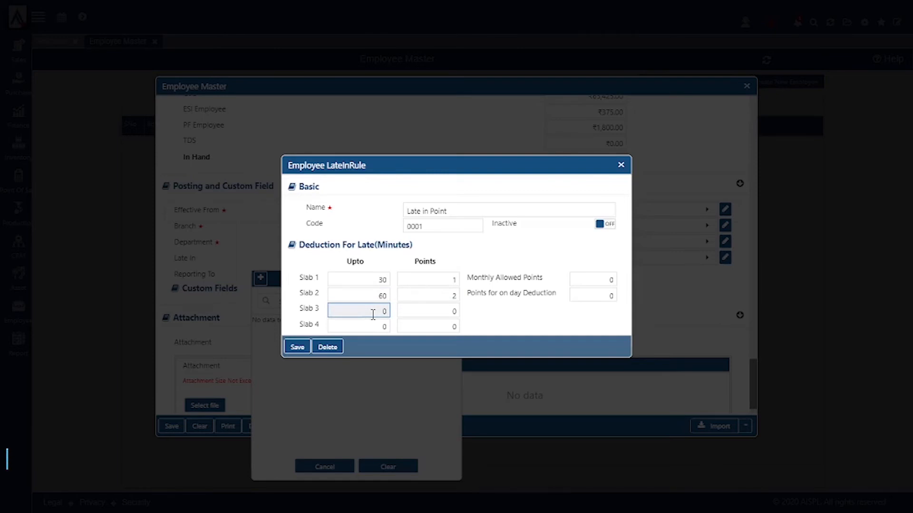
type("9")
left_click(422, 309)
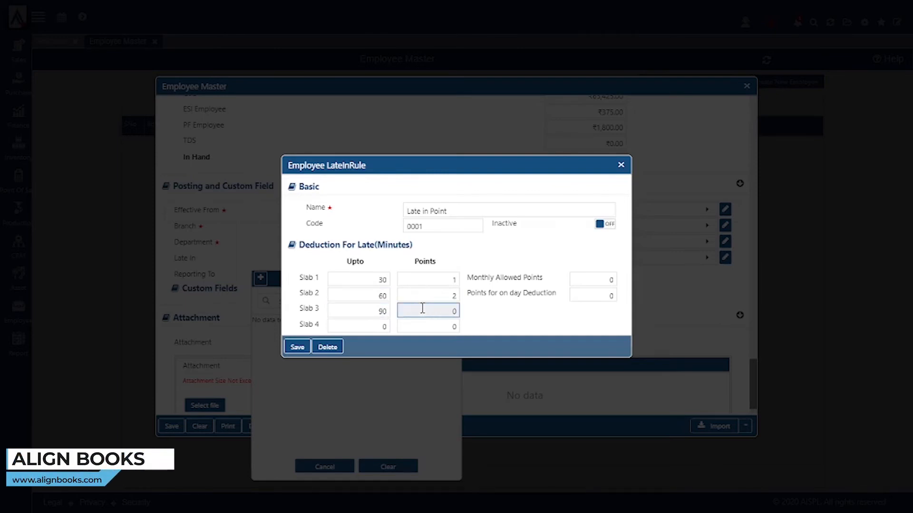
left_click(377, 327)
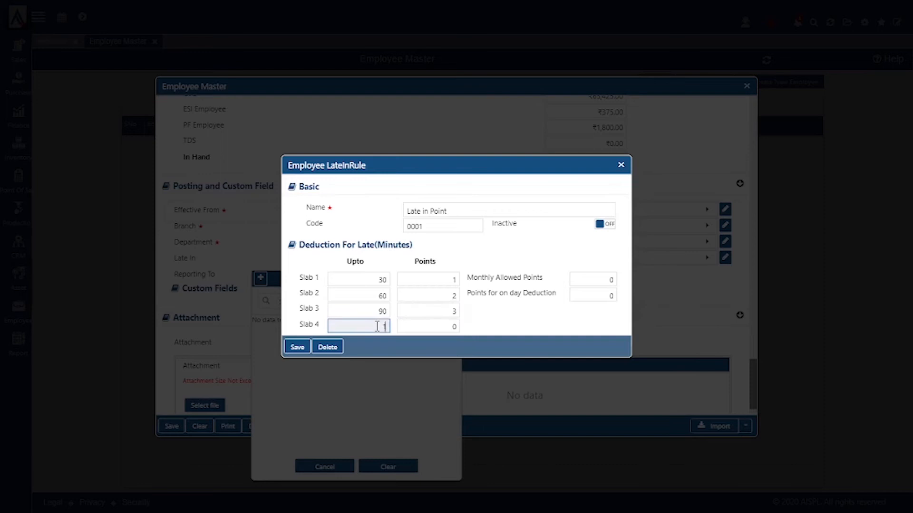
type("120")
left_click(438, 327)
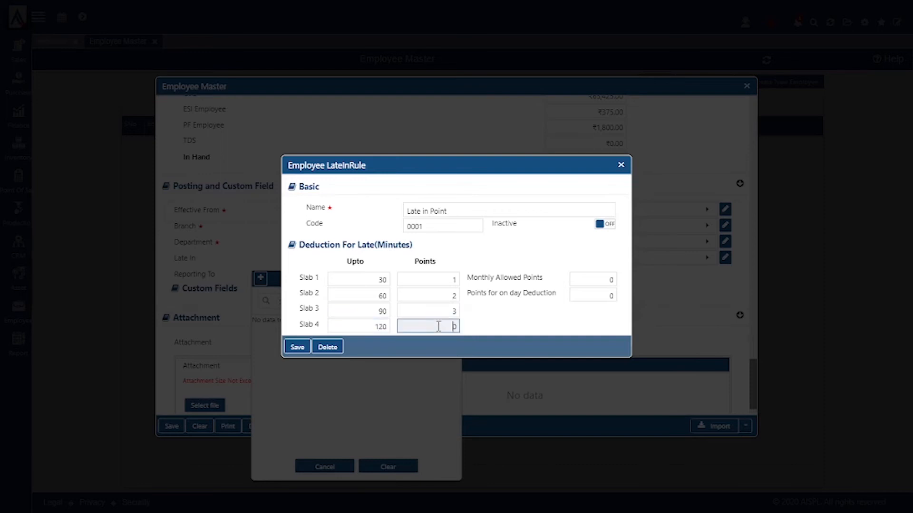
Step: Set 4 monthly allowed points and 3 points per day deduction, keep it active, and save
left_click(598, 279)
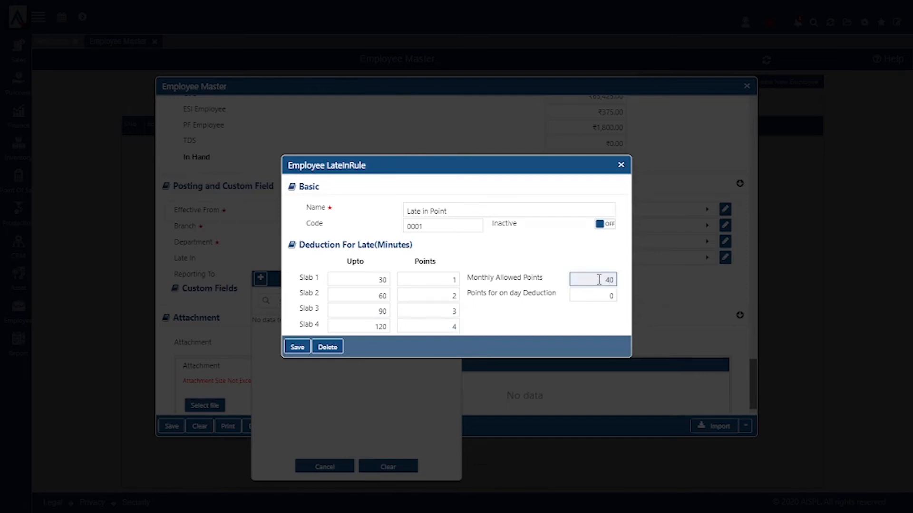
left_click(600, 292)
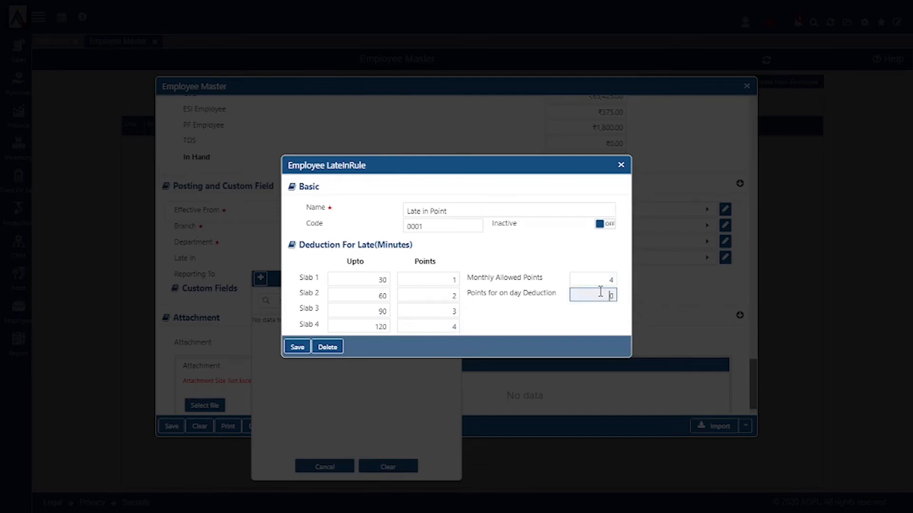
left_click(590, 328)
left_click(606, 224)
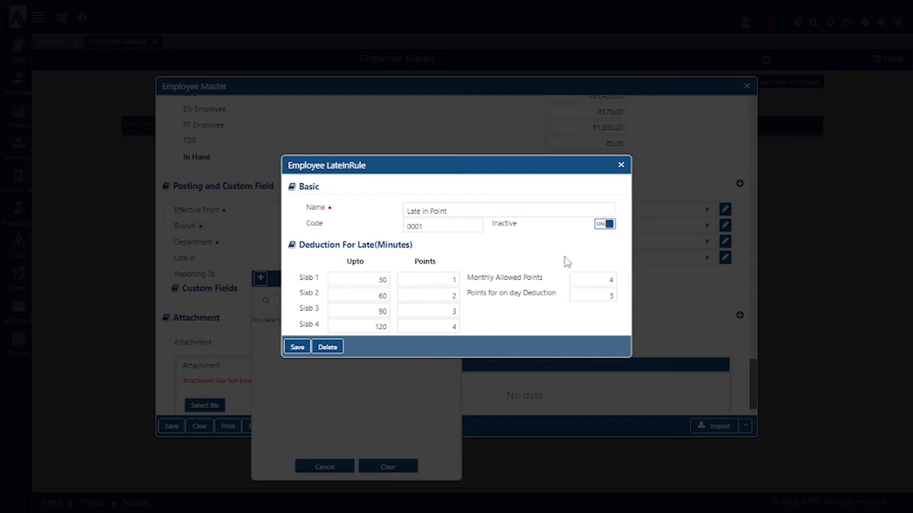
left_click(605, 227)
left_click(296, 348)
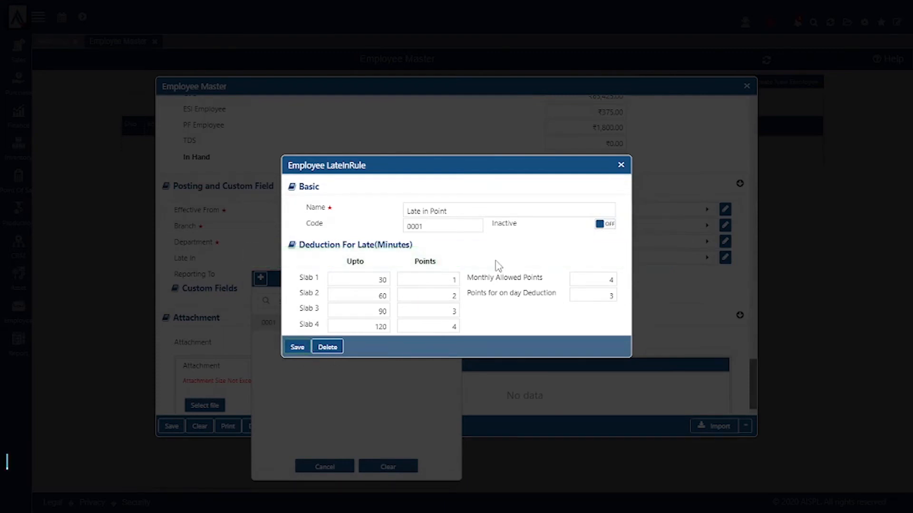
left_click(297, 348)
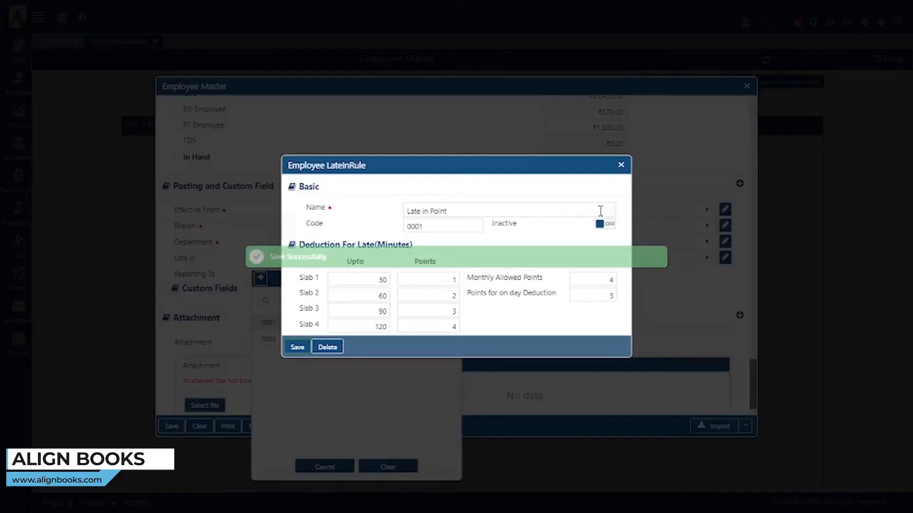
Step: Close the rule form and select Late in Point as the employee's Late In rule
left_click(621, 165)
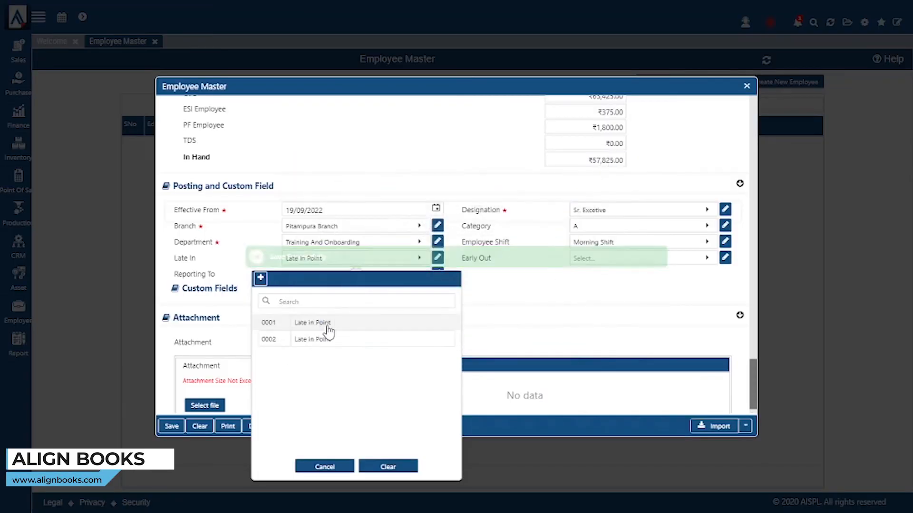
left_click(328, 326)
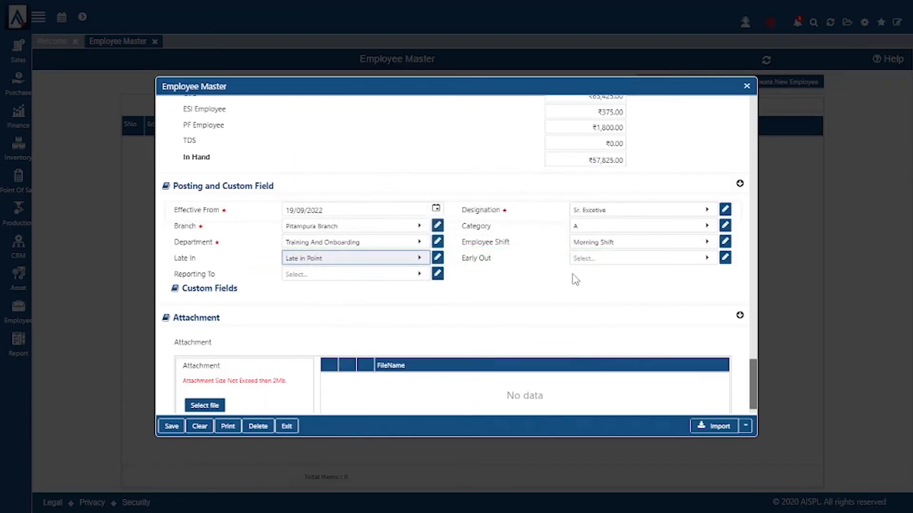
left_click(603, 260)
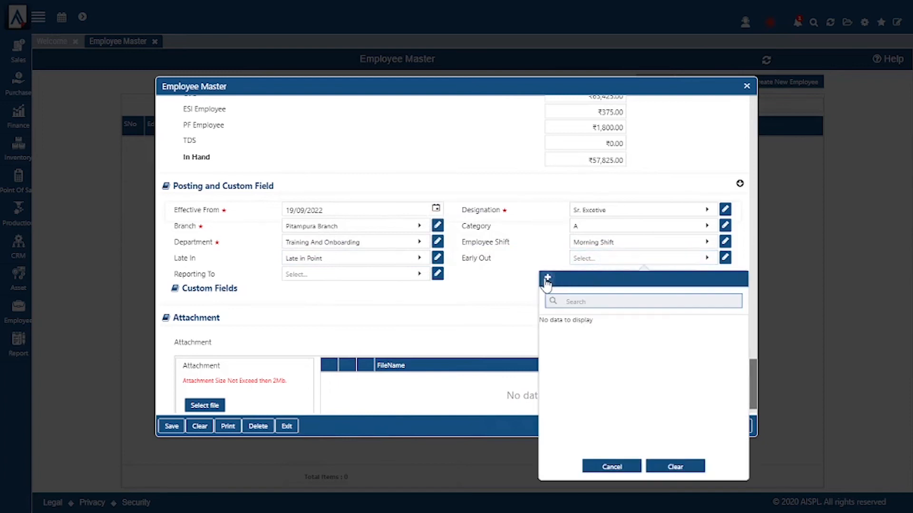
Step: Create the Early Out point rule with slabs of 30/60/90/120 minutes scoring 1/2/3/4 points
left_click(547, 280)
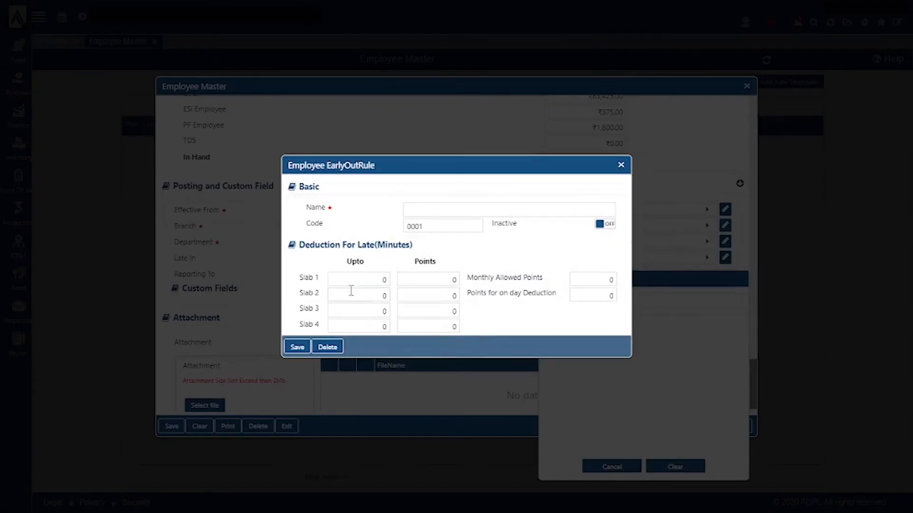
left_click(420, 210)
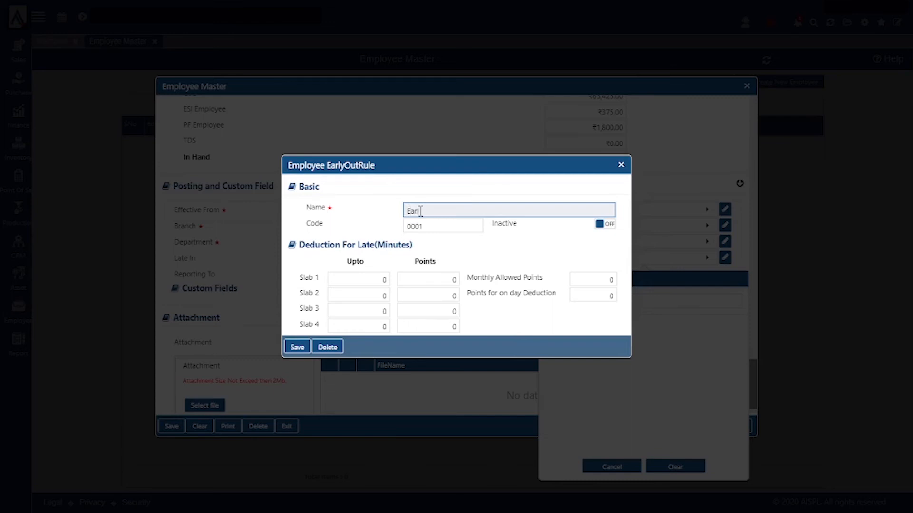
type("Early Out point")
left_click(374, 282)
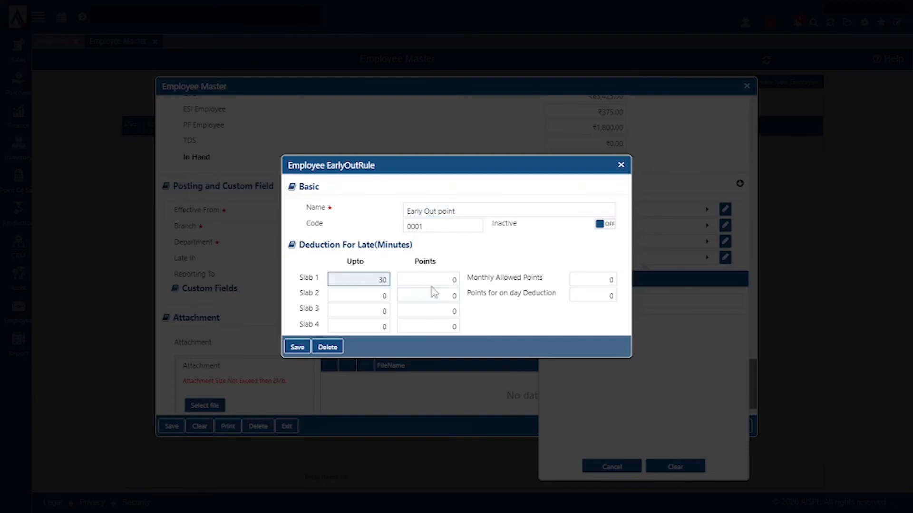
key("Tab")
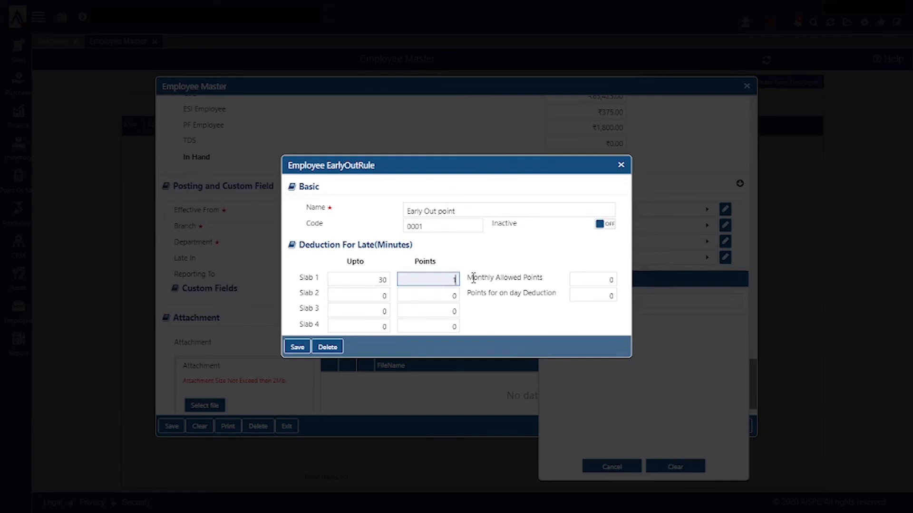
left_click(381, 297)
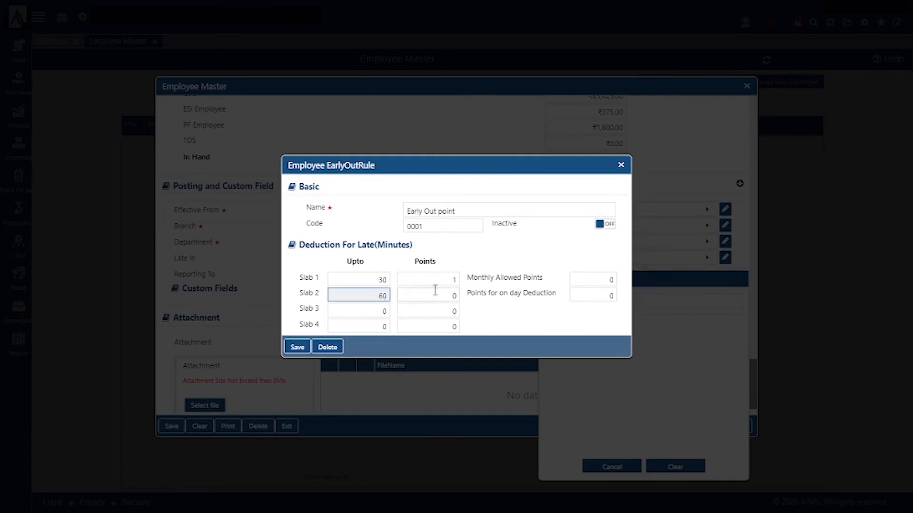
left_click(450, 291)
type("2")
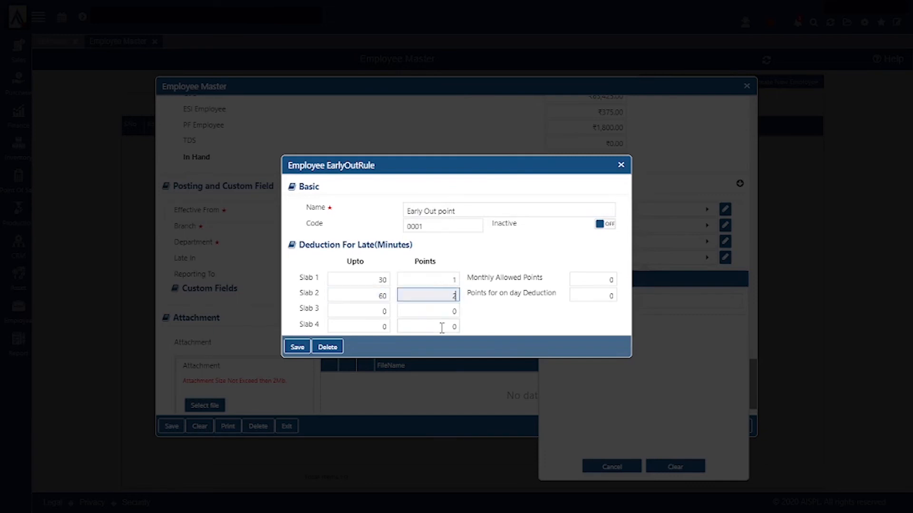
left_click(387, 313)
type("90")
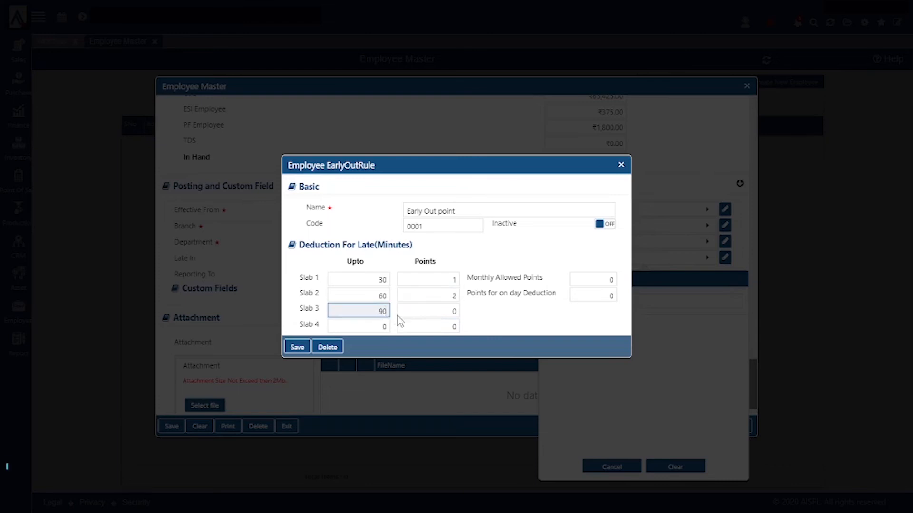
left_click(400, 313)
type("3")
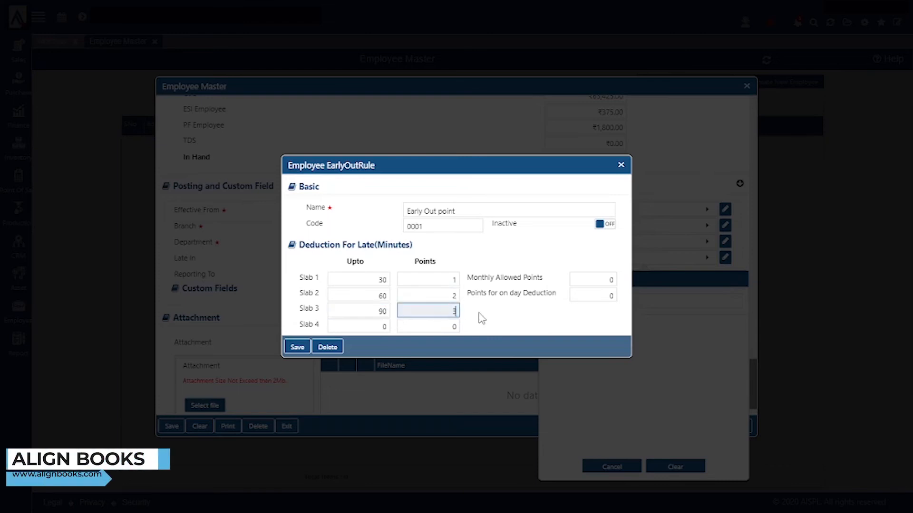
left_click(375, 328)
type("120")
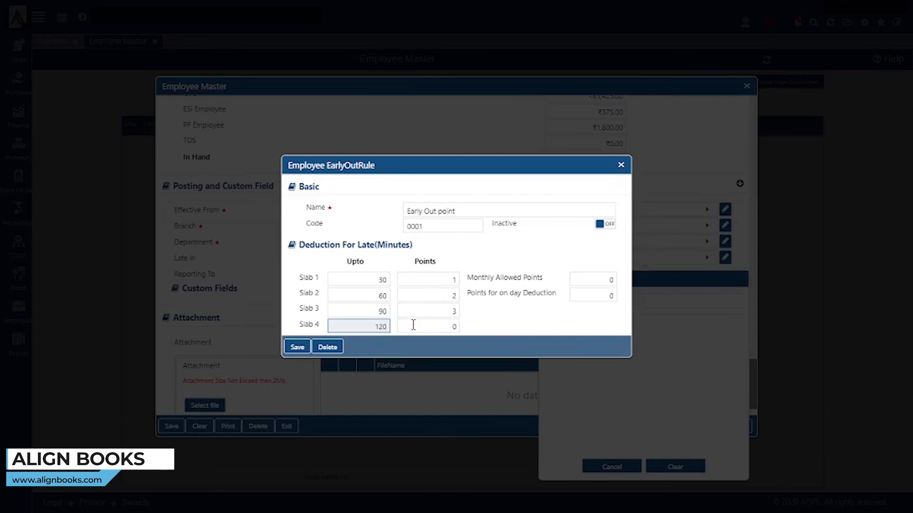
left_click(450, 327)
type("4")
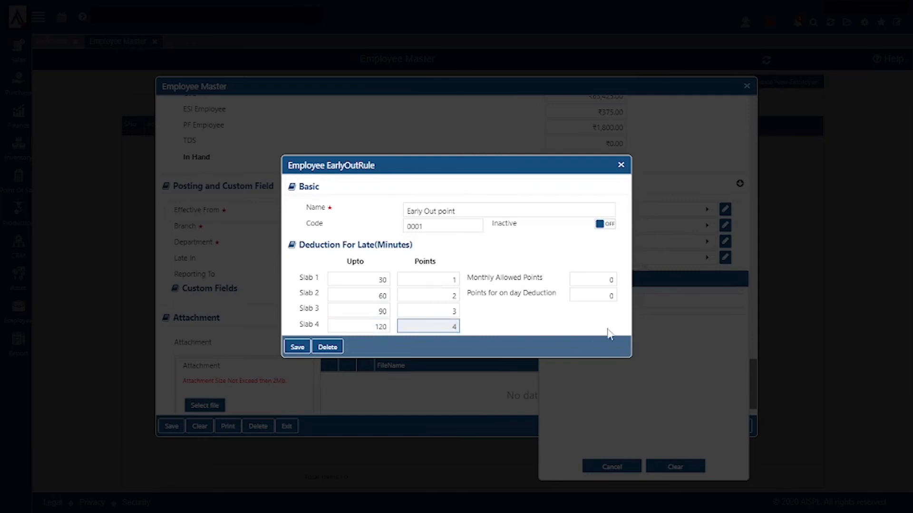
Step: Set 4 monthly allowed points and 3 points per day deduction, then save the rule
left_click(593, 278)
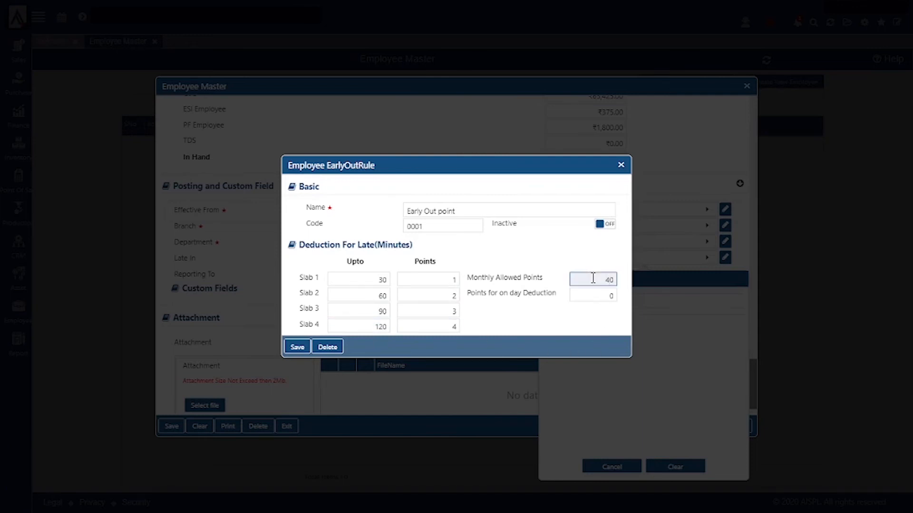
left_click(608, 296)
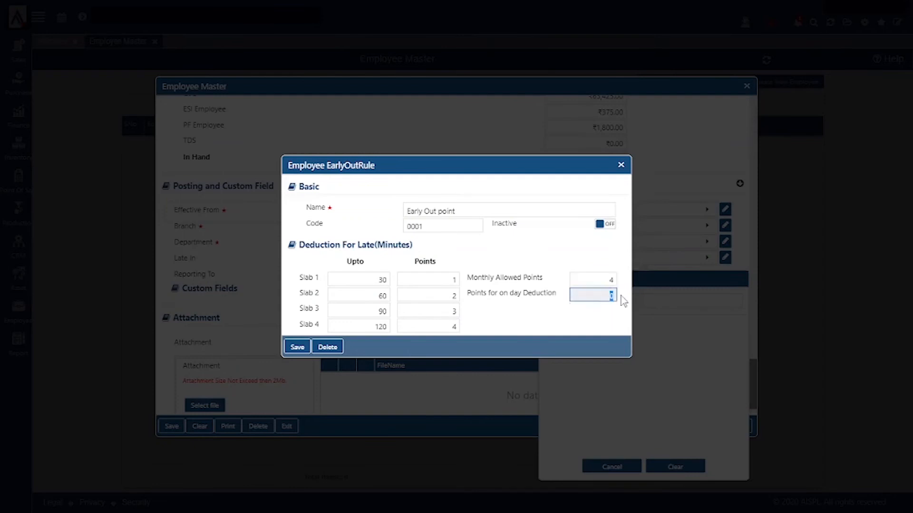
type("3")
left_click(299, 348)
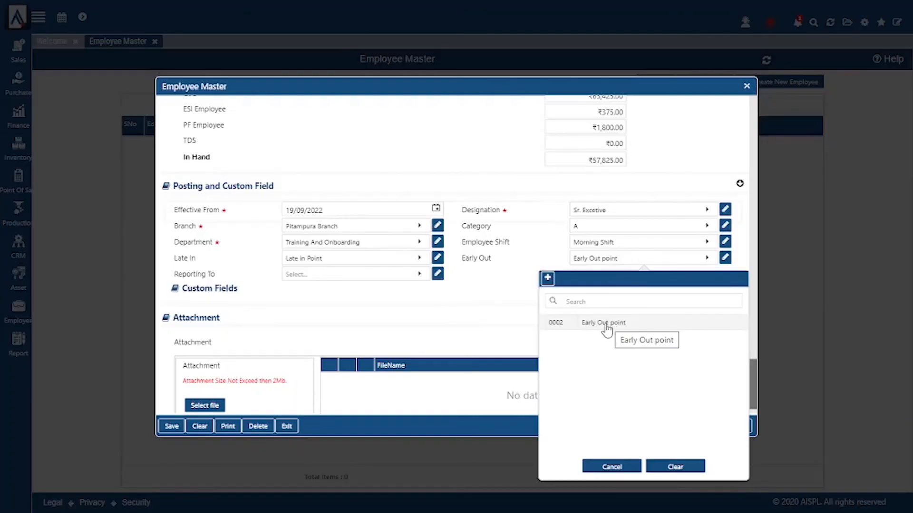
Step: Select 0002 Early Out point as the Early Out rule and close the unused new Reporting To employee form
left_click(607, 327)
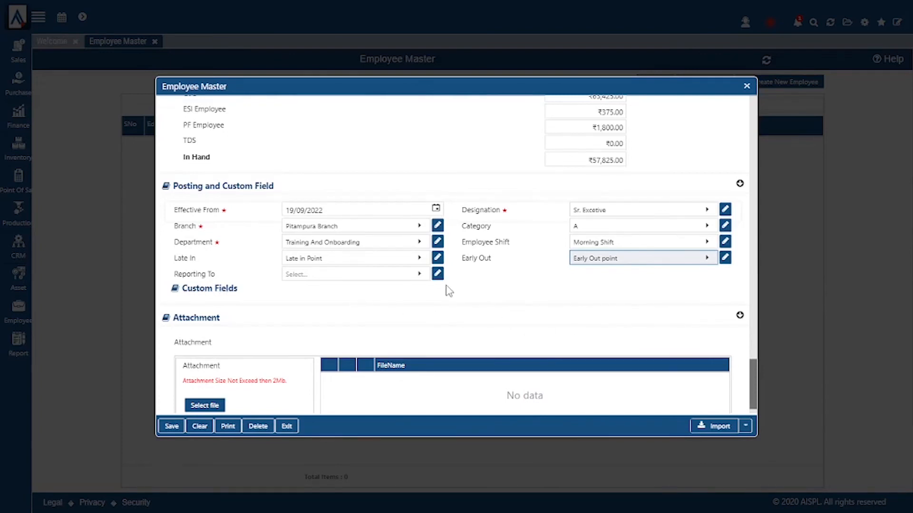
left_click(371, 277)
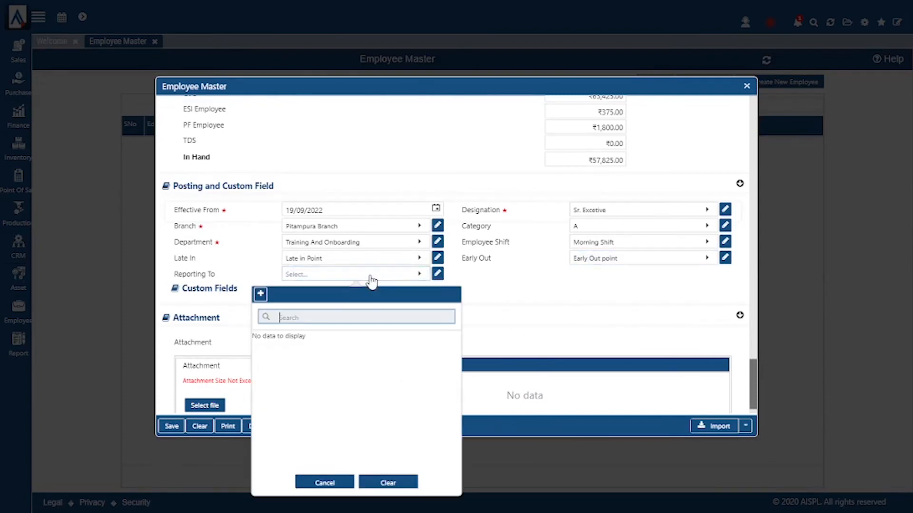
left_click(259, 295)
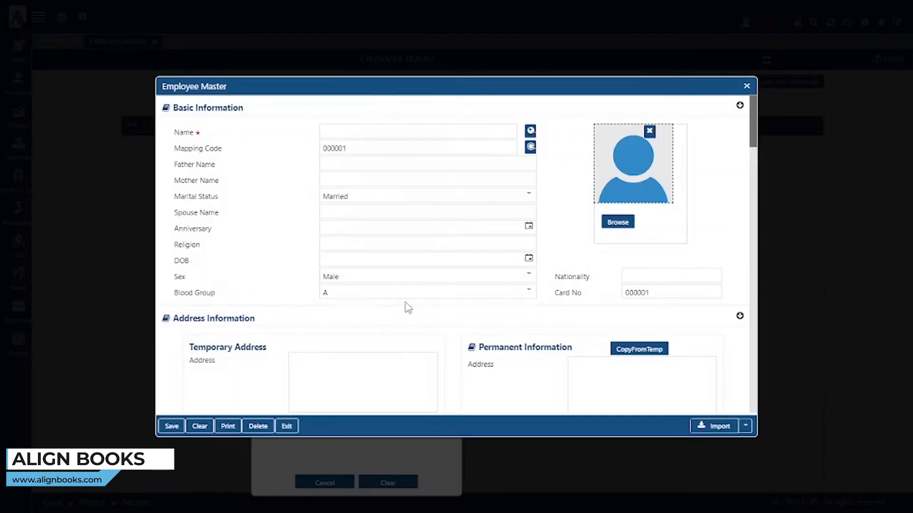
left_click(364, 133)
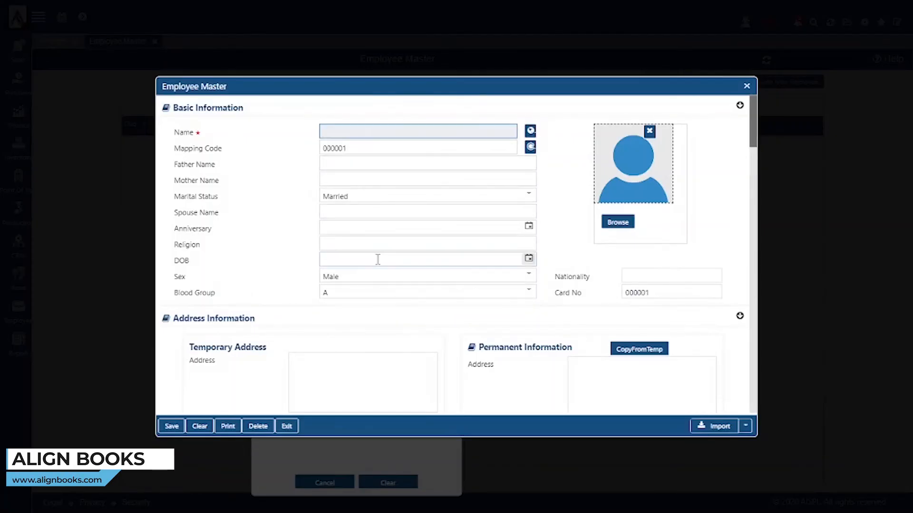
scroll(378, 266, "down", 3)
scroll(378, 271, "down", 10)
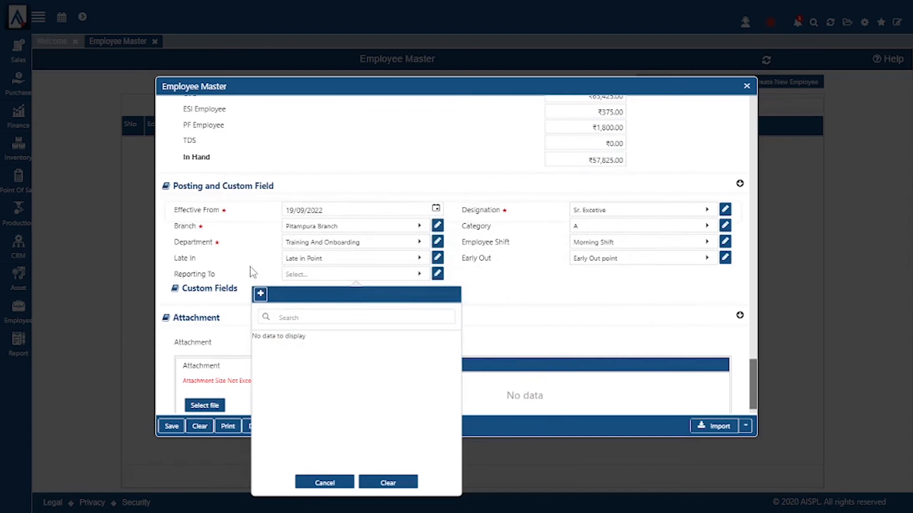
left_click(252, 271)
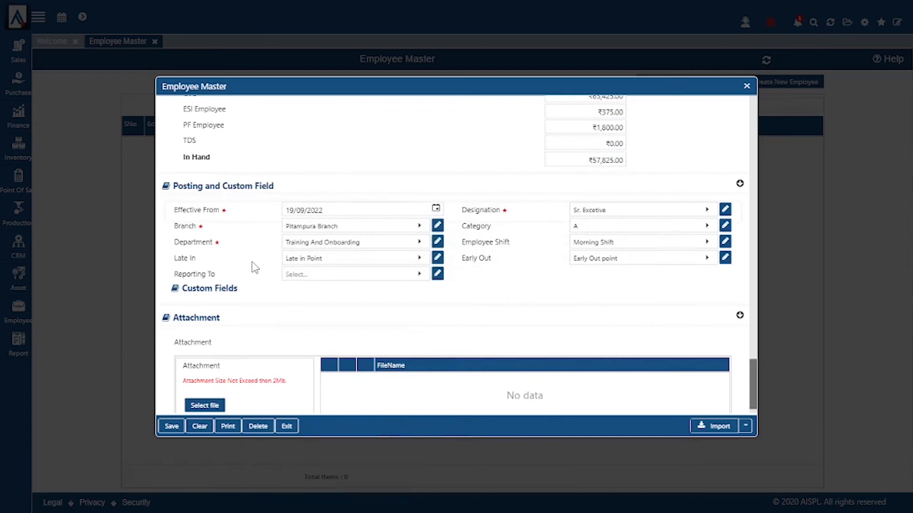
scroll(335, 371, "down", 1)
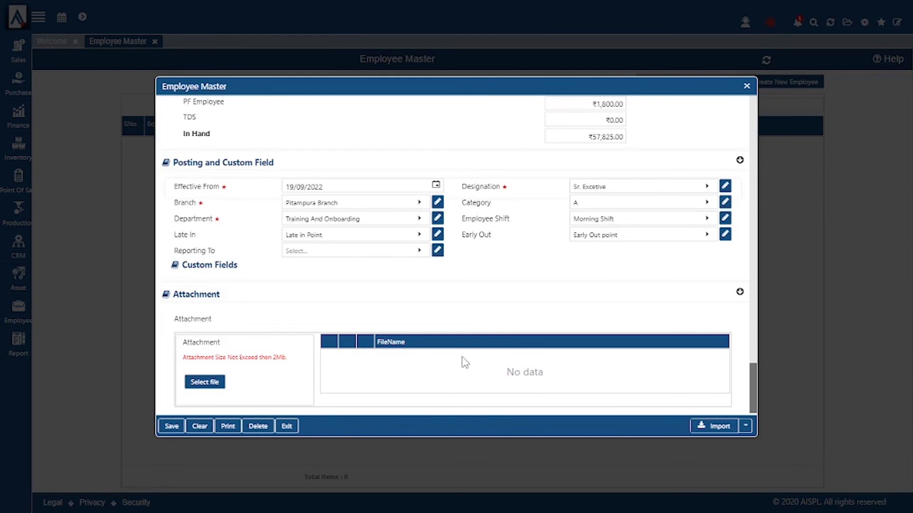
Step: Review the Employee Master form's details and salary sections, then exit to the employee list
scroll(465, 362, "up", 5)
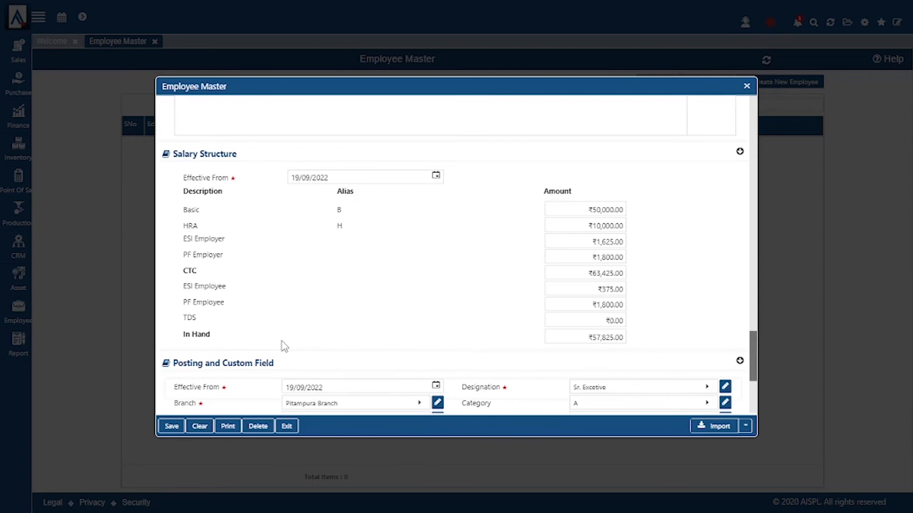
scroll(284, 346, "up", 2)
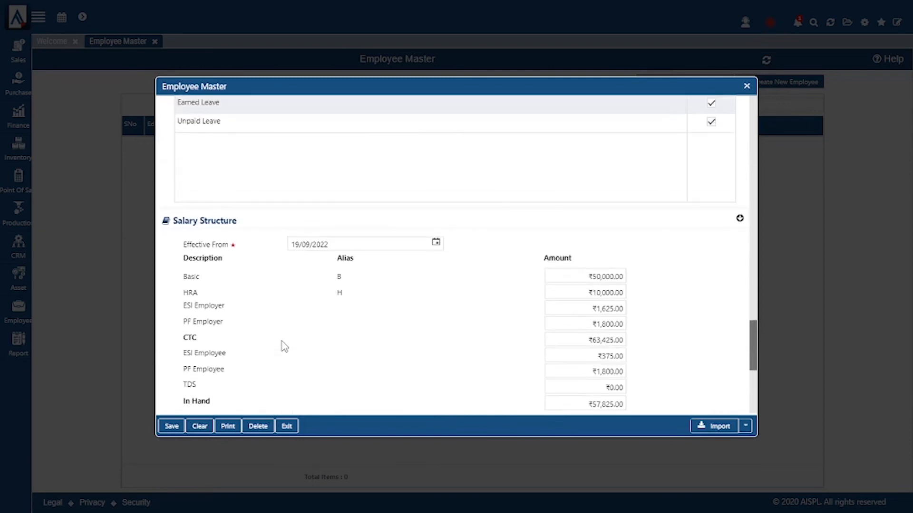
scroll(283, 346, "up", 11)
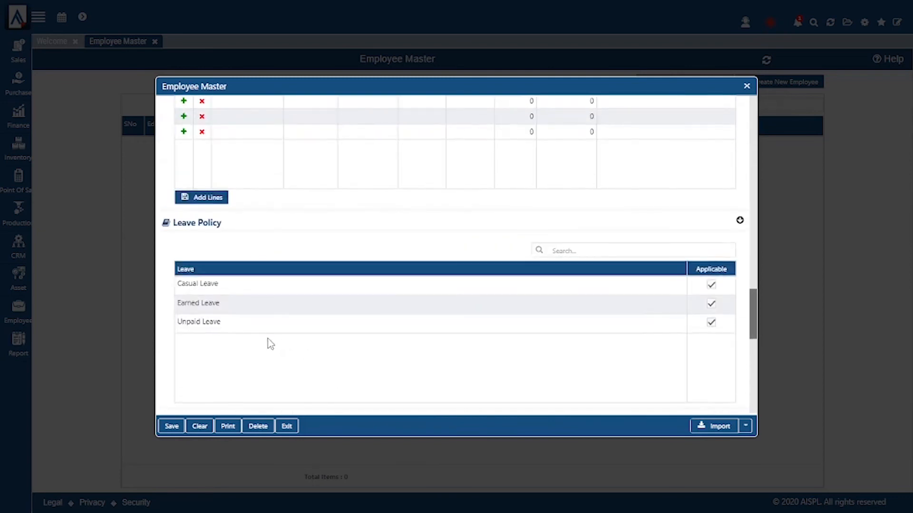
scroll(252, 260, "up", 10)
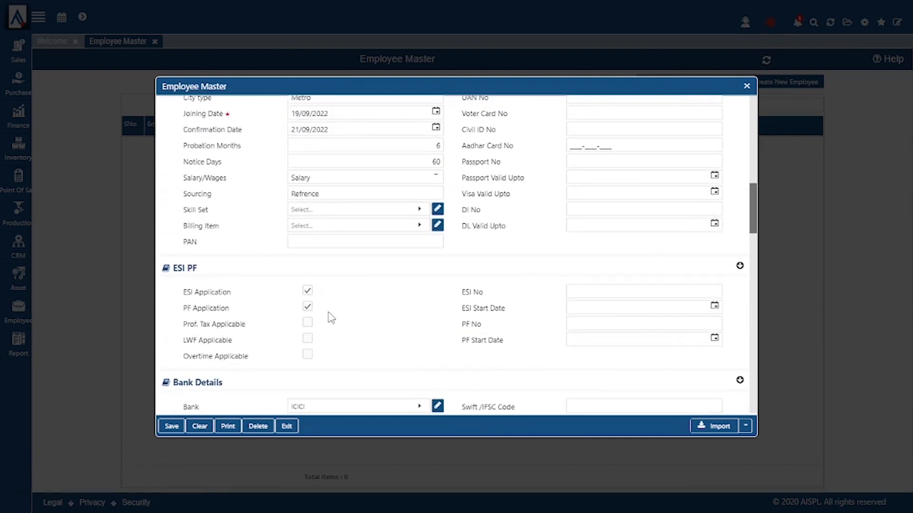
scroll(328, 316, "down", 5)
scroll(331, 318, "down", 10)
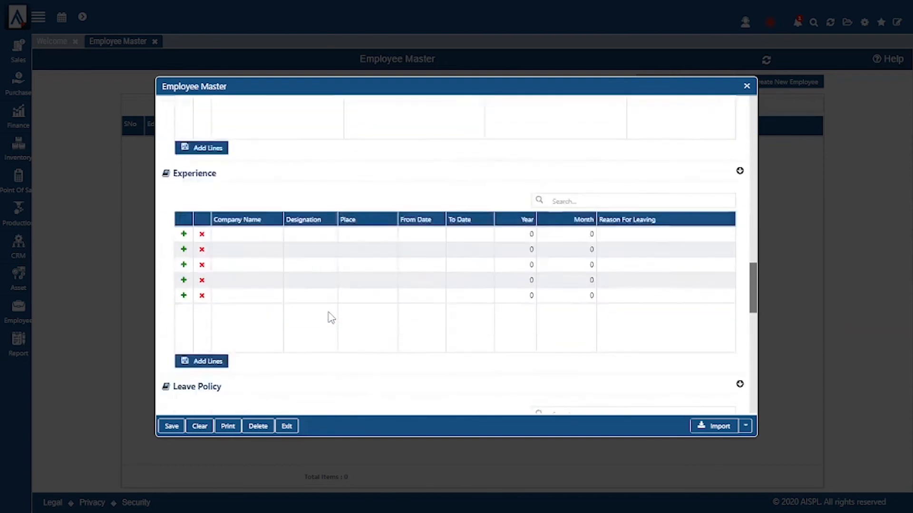
scroll(331, 317, "down", 3)
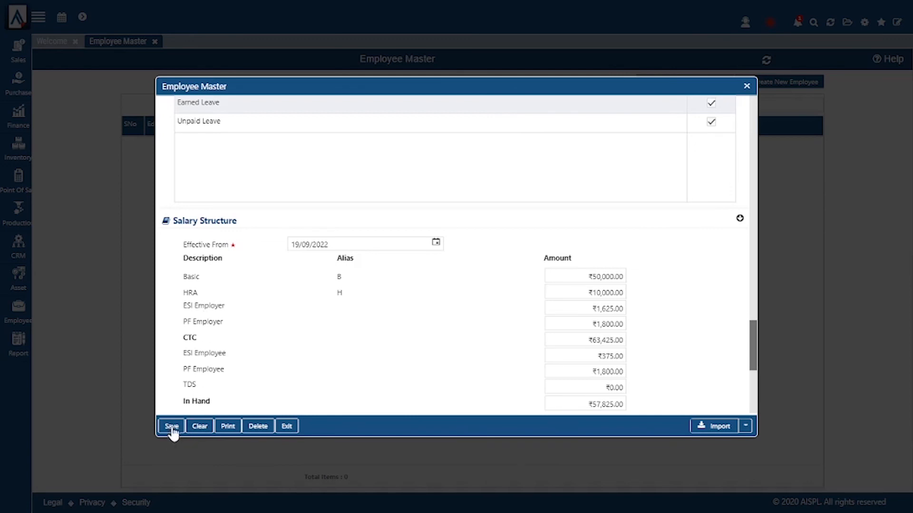
left_click(296, 427)
Step: In HRPayroll_Setup, add a salary component below HRA described Trav EXP with alias TE
left_click(867, 26)
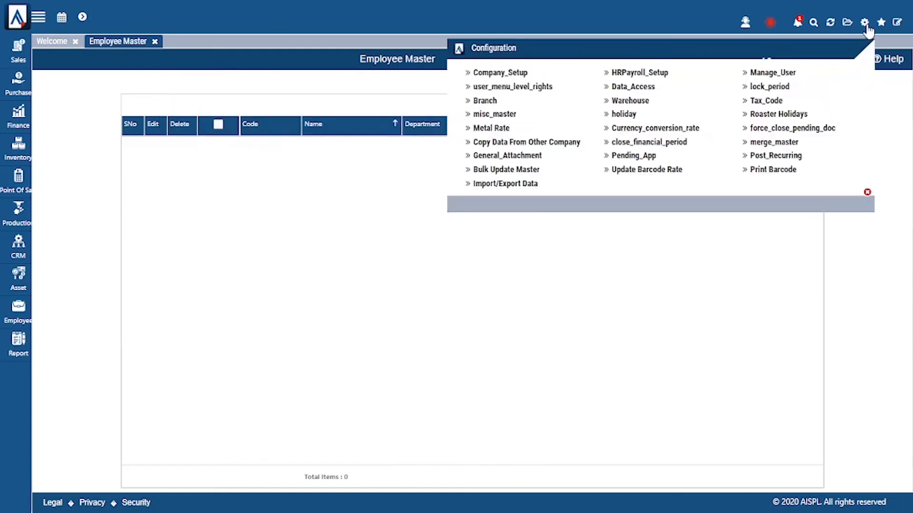
left_click(647, 73)
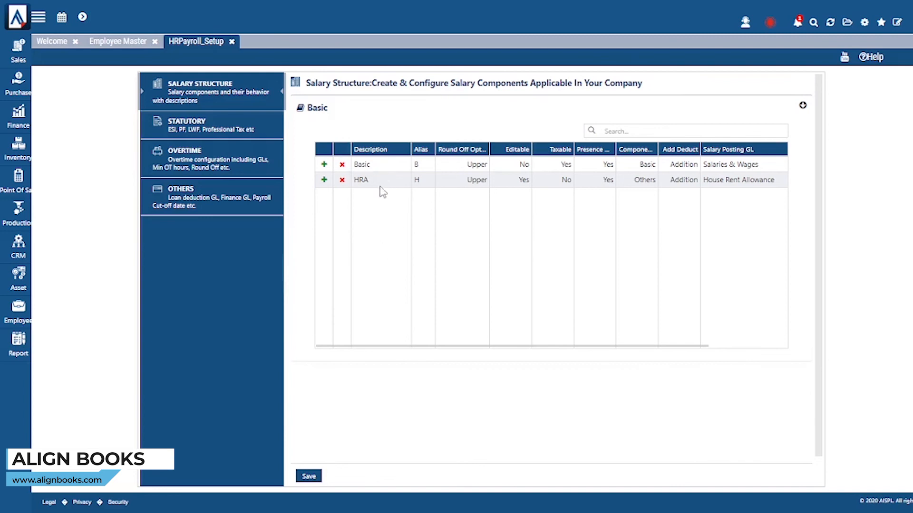
left_click(323, 181)
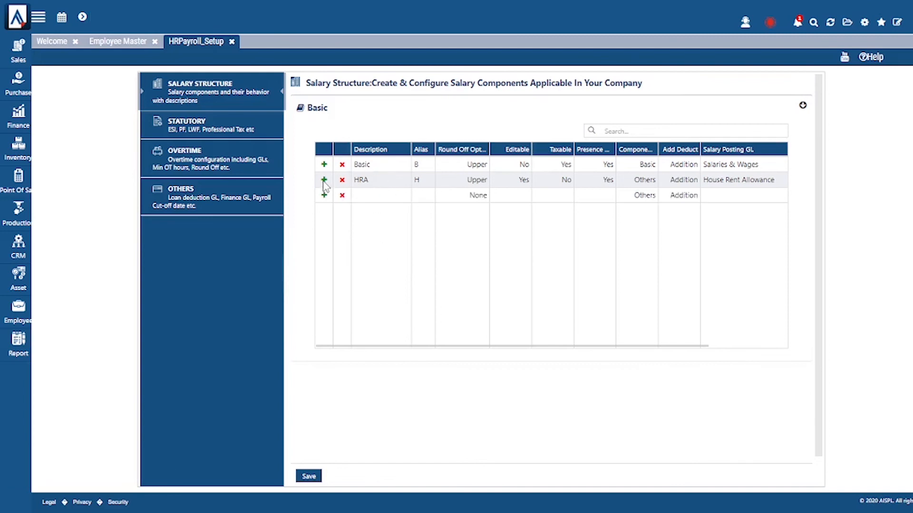
left_click(364, 197)
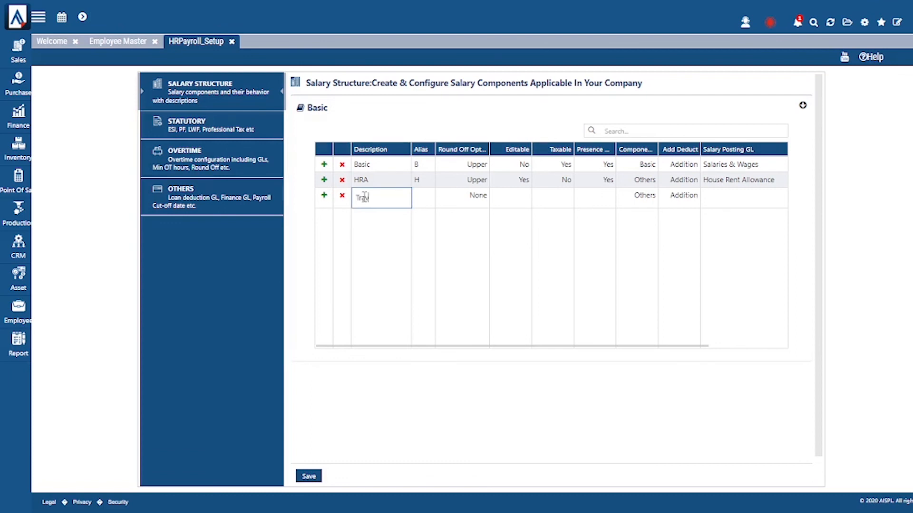
type("Trav EXP")
left_click(423, 198)
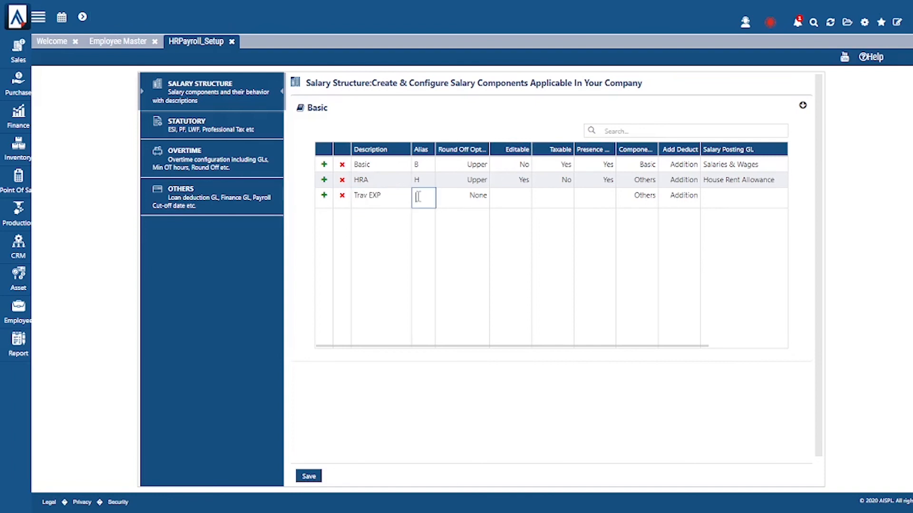
type("TE")
Step: Set Trav EXP's Round Off to Actual
left_click(466, 197)
left_click(476, 199)
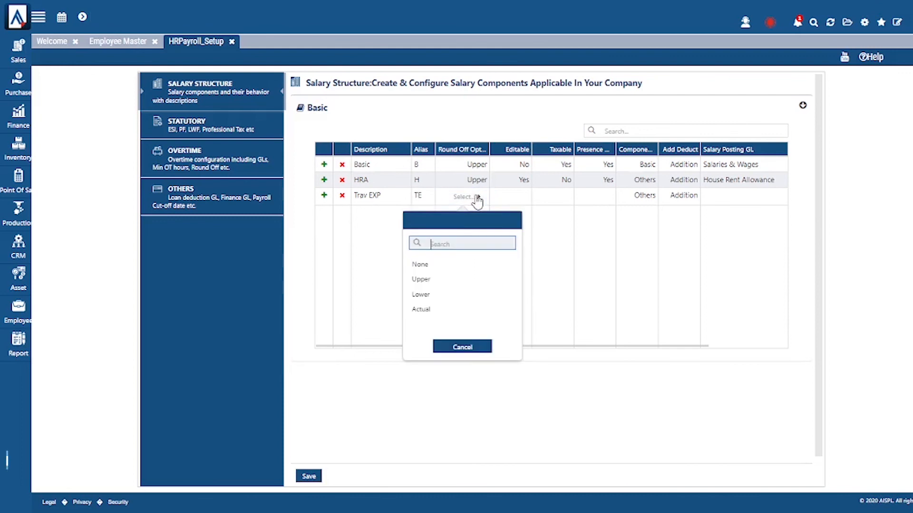
left_click(424, 281)
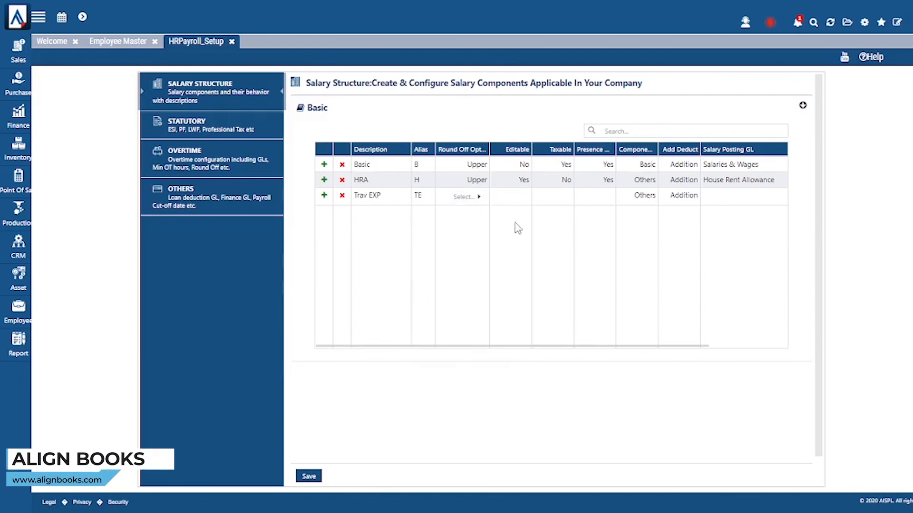
left_click(515, 198)
left_click(481, 197)
left_click(481, 197)
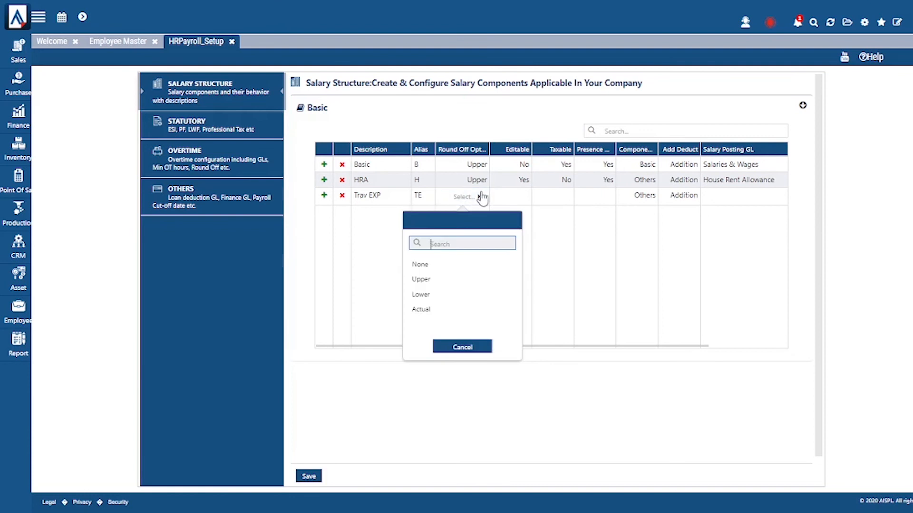
left_click(425, 311)
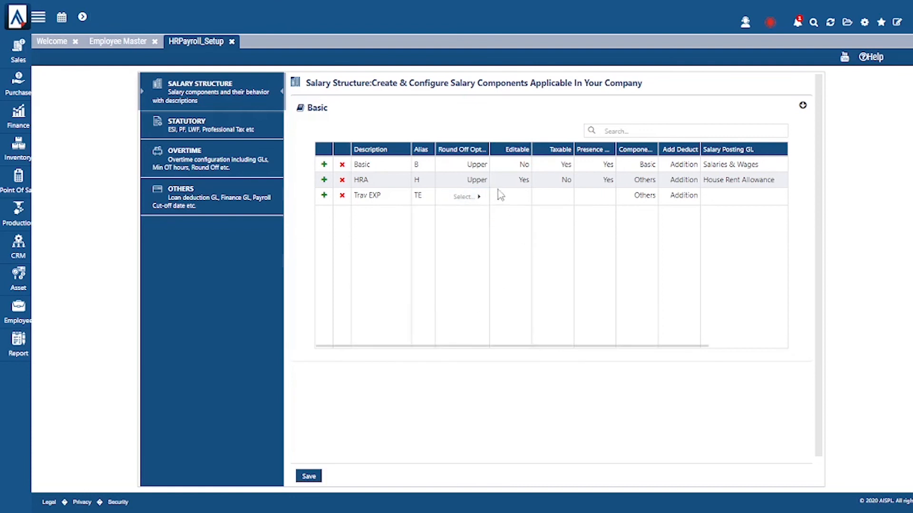
left_click(516, 197)
Step: Make Trav EXP editable Yes, taxable No, and presence Yes
left_click(517, 199)
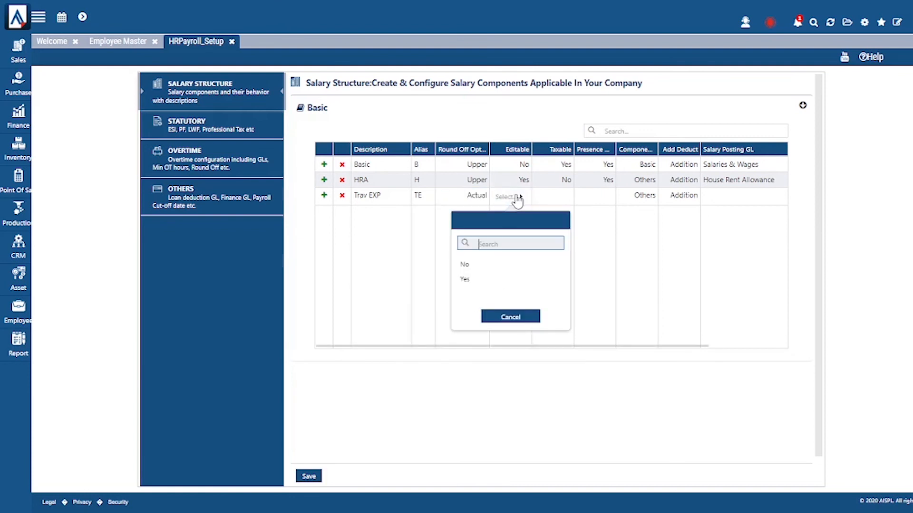
left_click(466, 281)
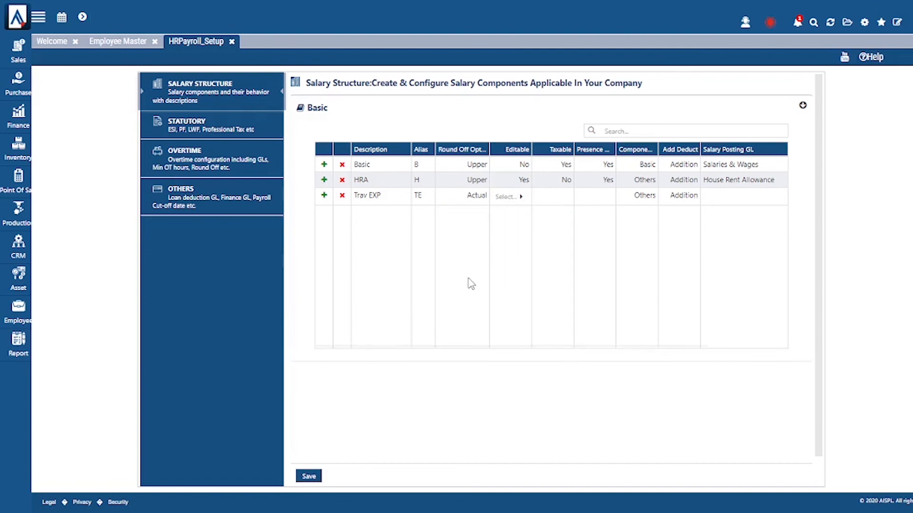
left_click(551, 202)
left_click(549, 200)
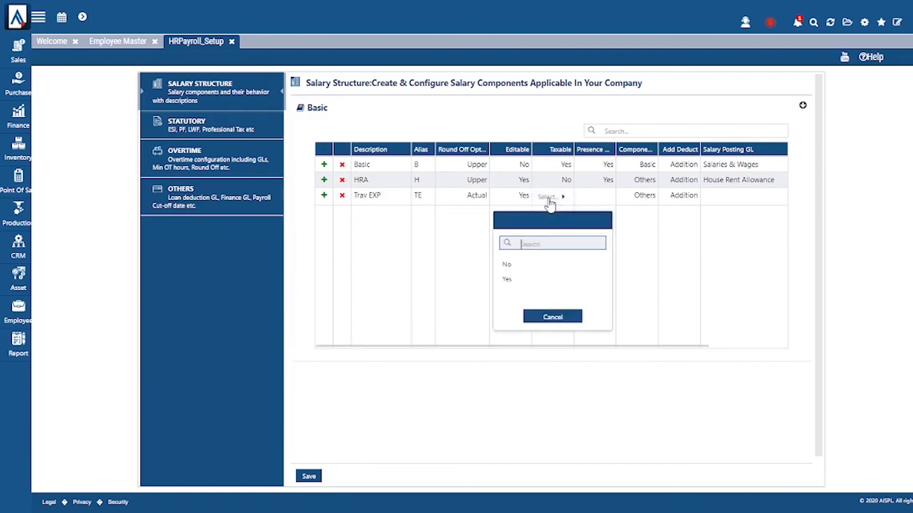
left_click(518, 264)
left_click(603, 199)
left_click(602, 198)
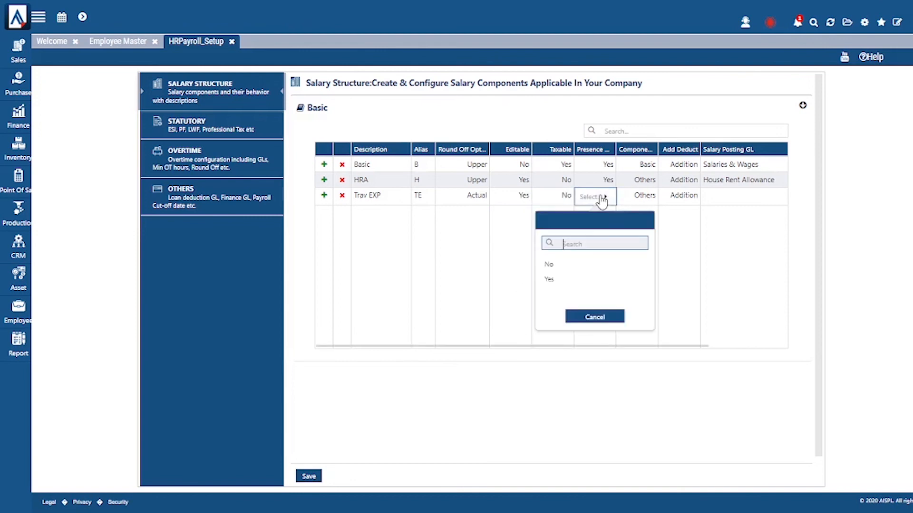
left_click(564, 280)
left_click(648, 204)
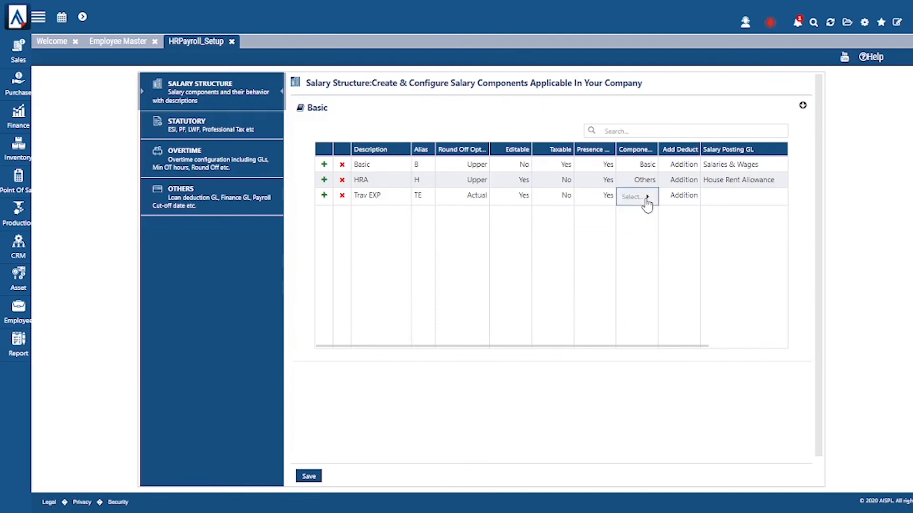
Step: Make Trav EXP a Conveyance addition posting to the Transport Allowance GL, and save
left_click(648, 204)
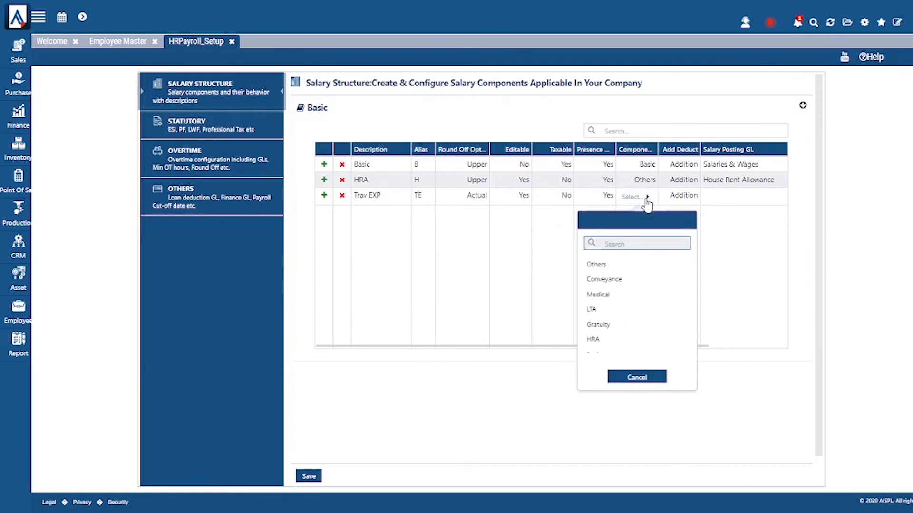
left_click(621, 284)
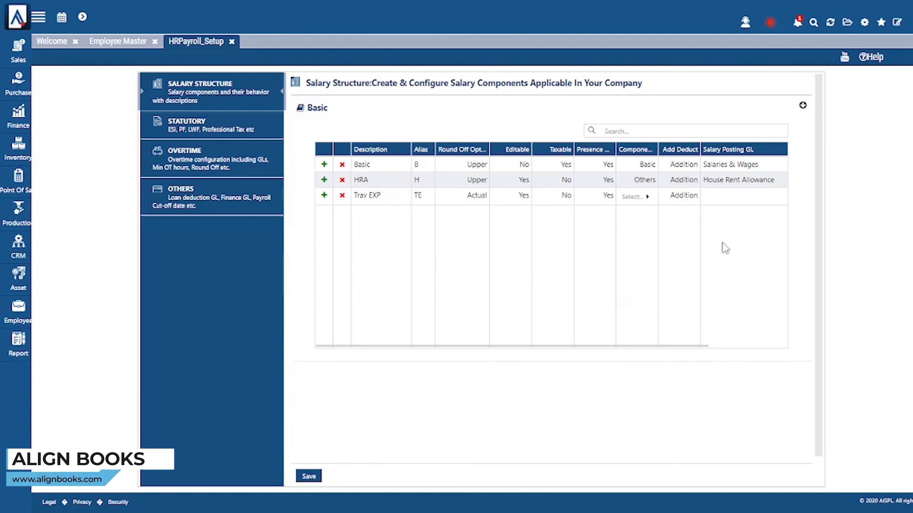
left_click(691, 202)
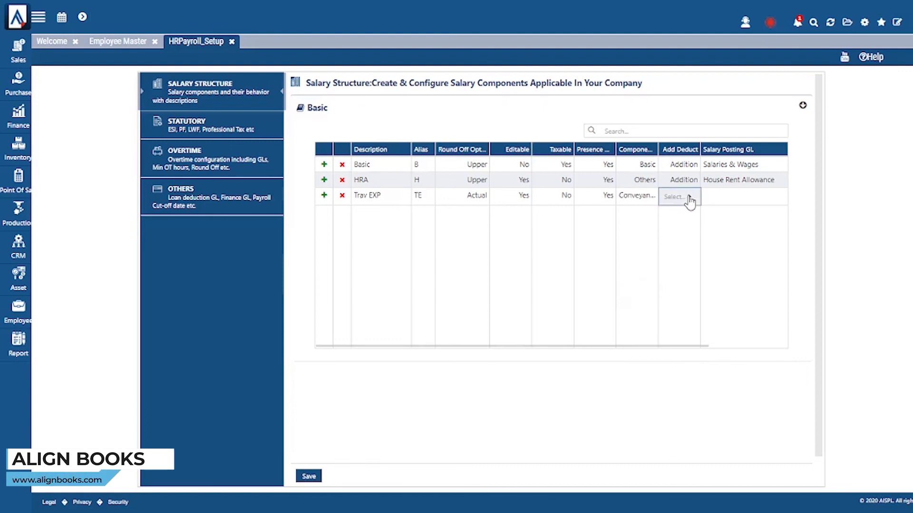
left_click(689, 200)
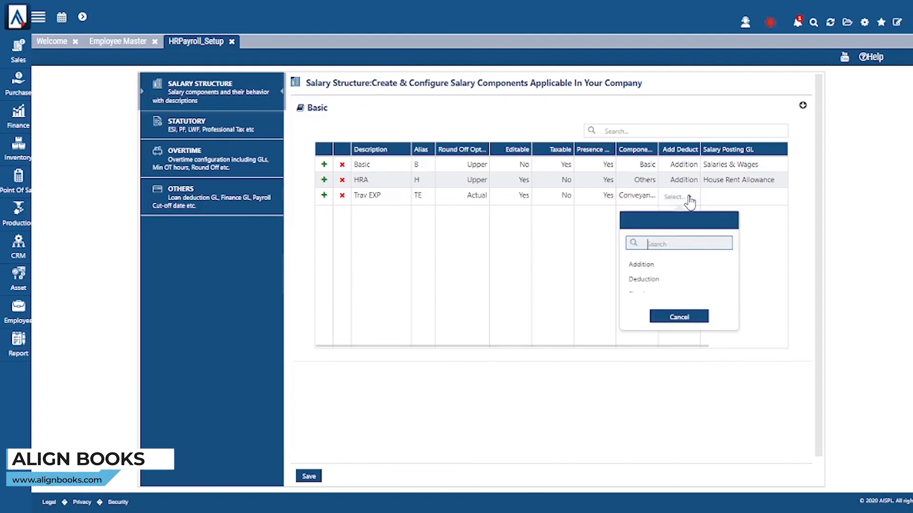
left_click(660, 265)
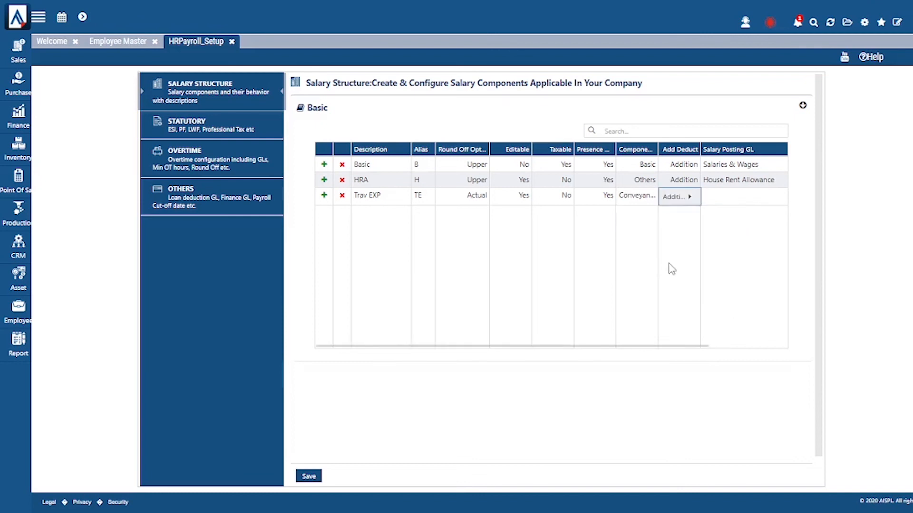
left_click(732, 207)
left_click(733, 204)
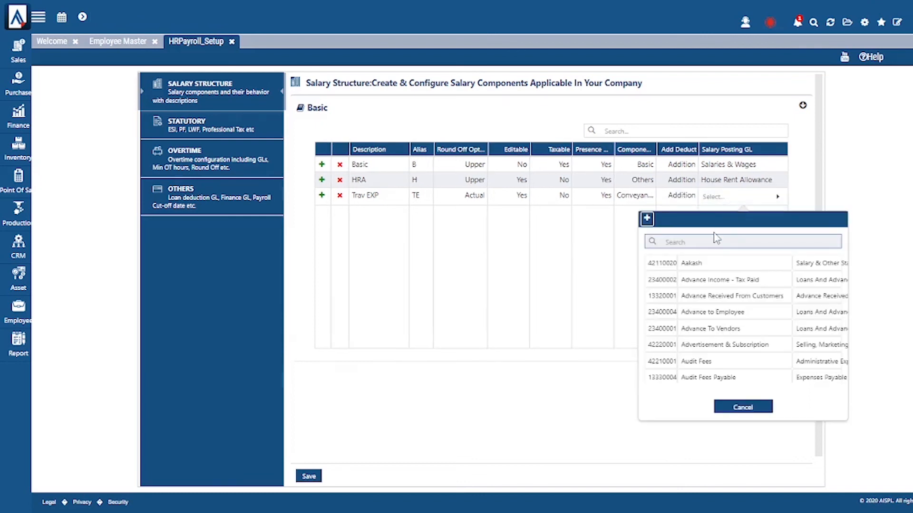
type("tran")
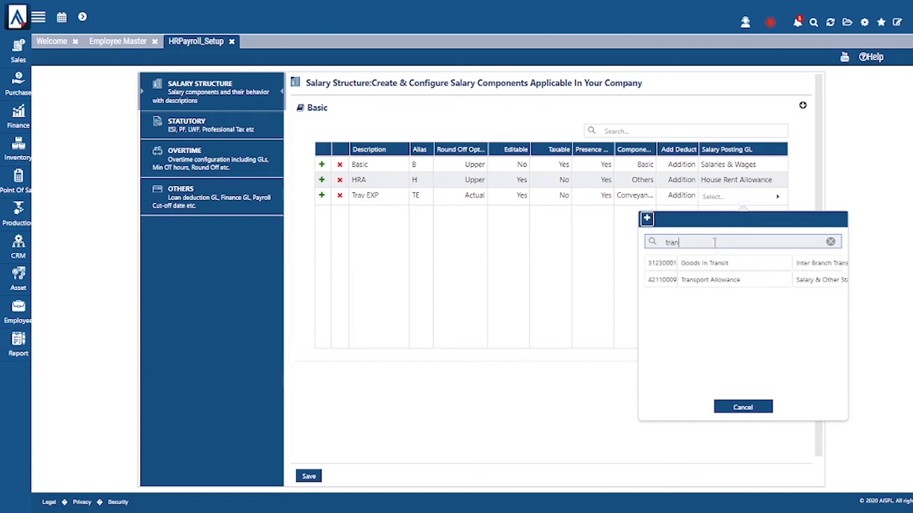
left_click(718, 283)
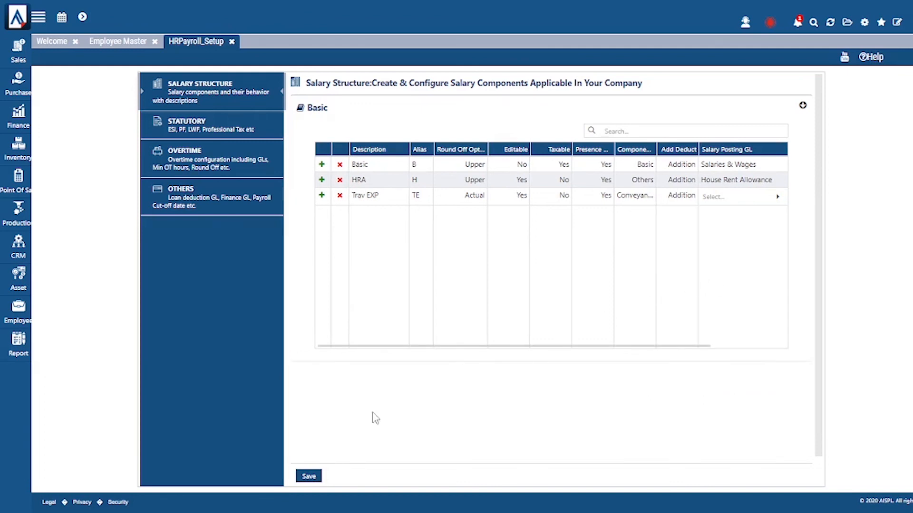
left_click(307, 477)
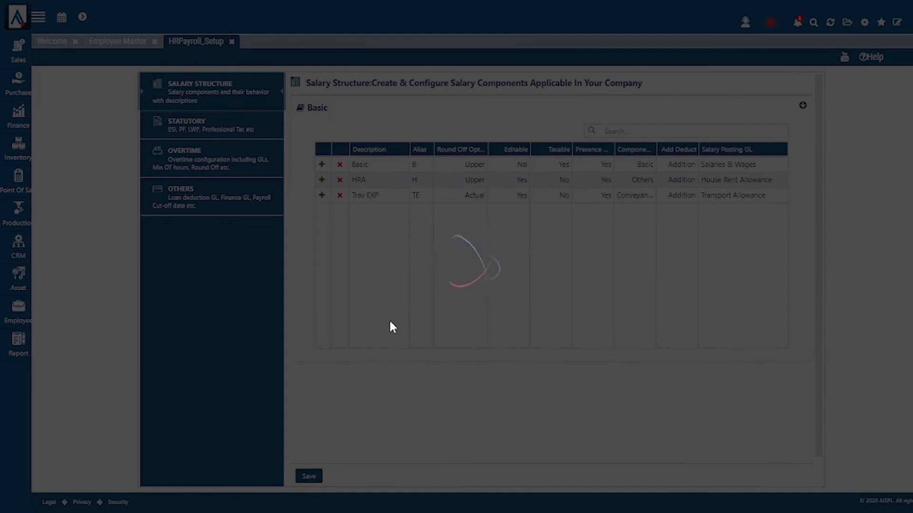